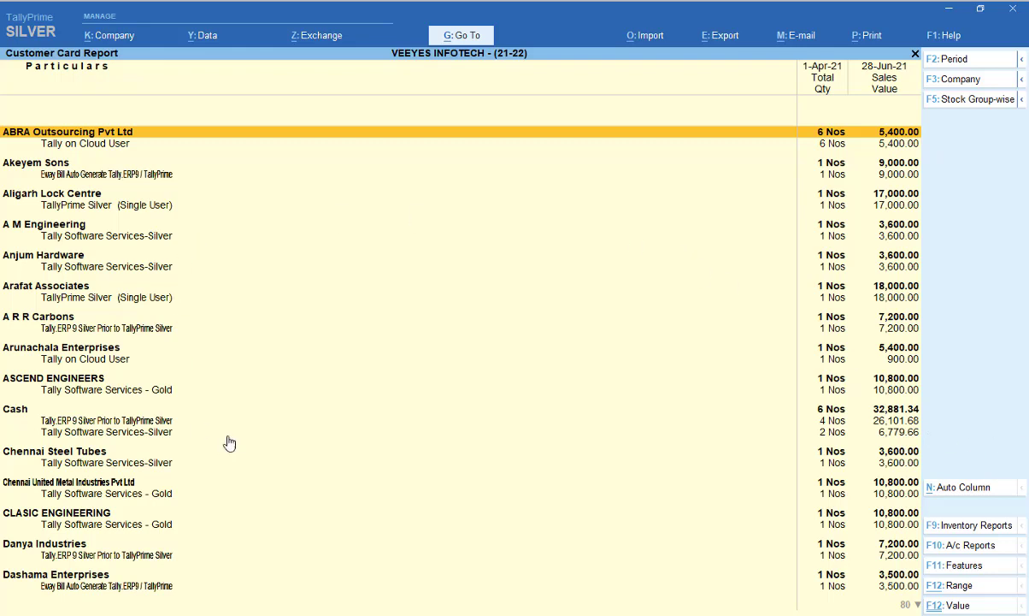
- Filter the Customer Card report to show only ledgers having Name containing gupta
left_click(956, 586)
key("Return")
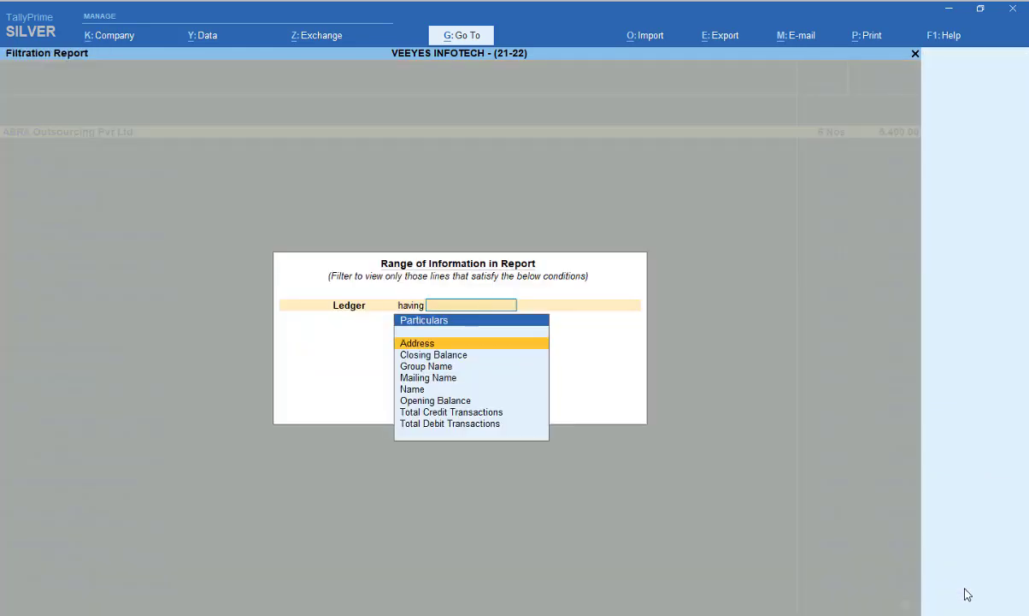
key("Down")
key("Down")
key("Down")
key("Down")
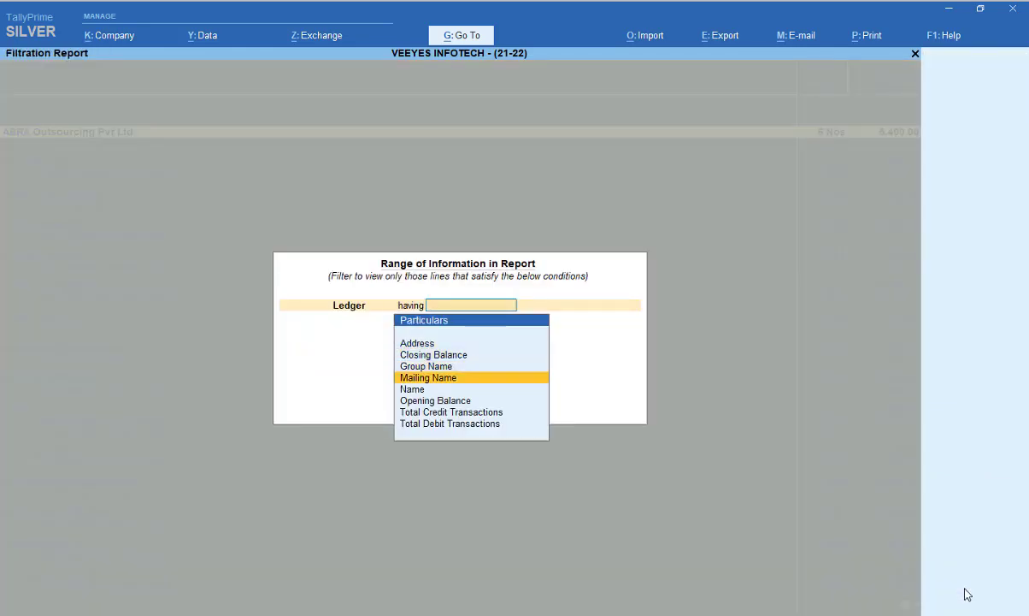
key("Return")
key("Down")
key("Down")
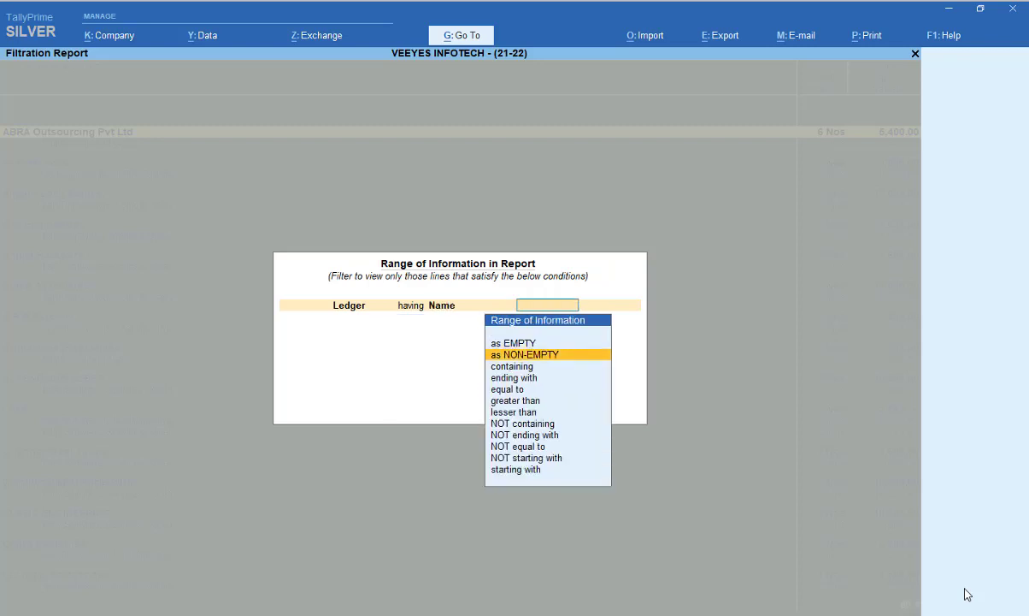
key("Return")
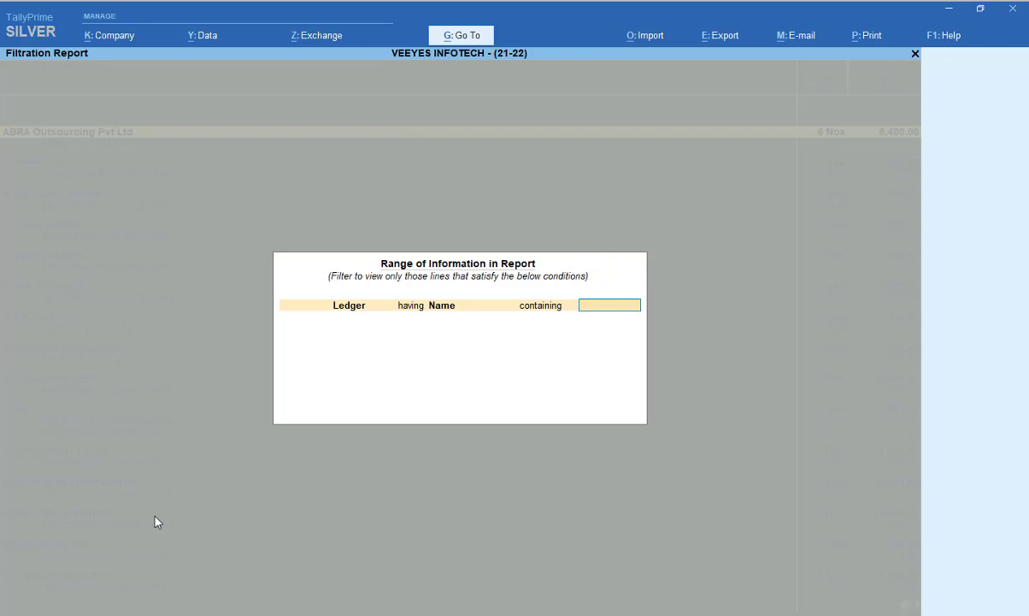
type("gupta")
key("Return")
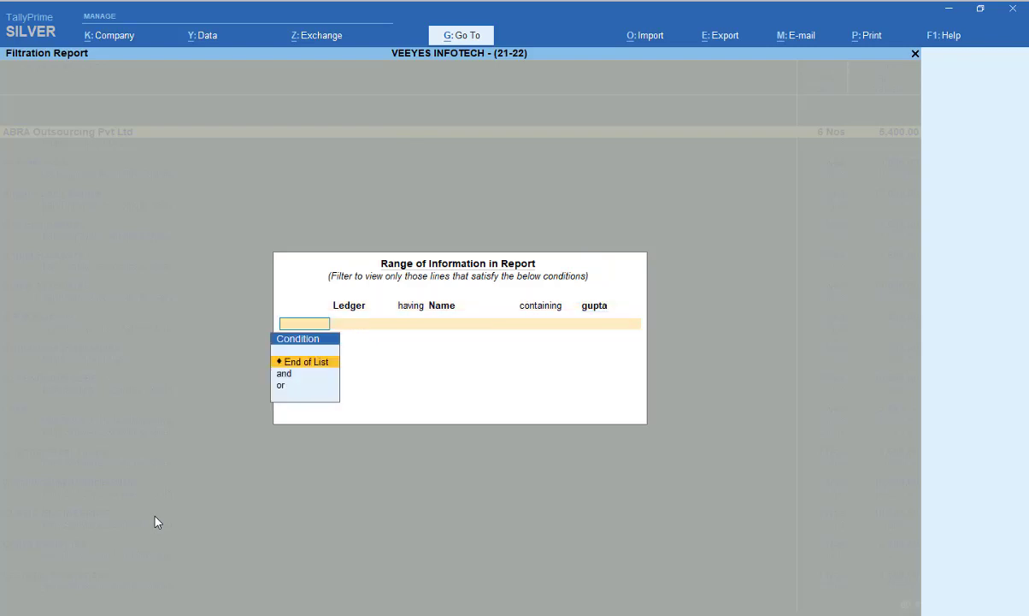
key("Return")
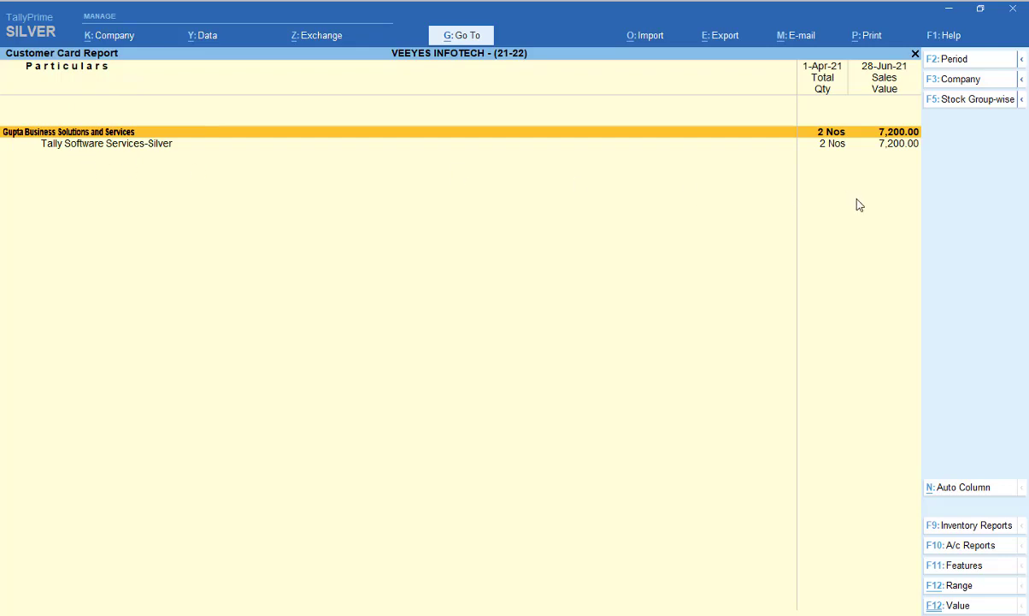
- Check the report's period settings, keeping the start date 1-4-2021 and leaving the end date blank
left_click(955, 60)
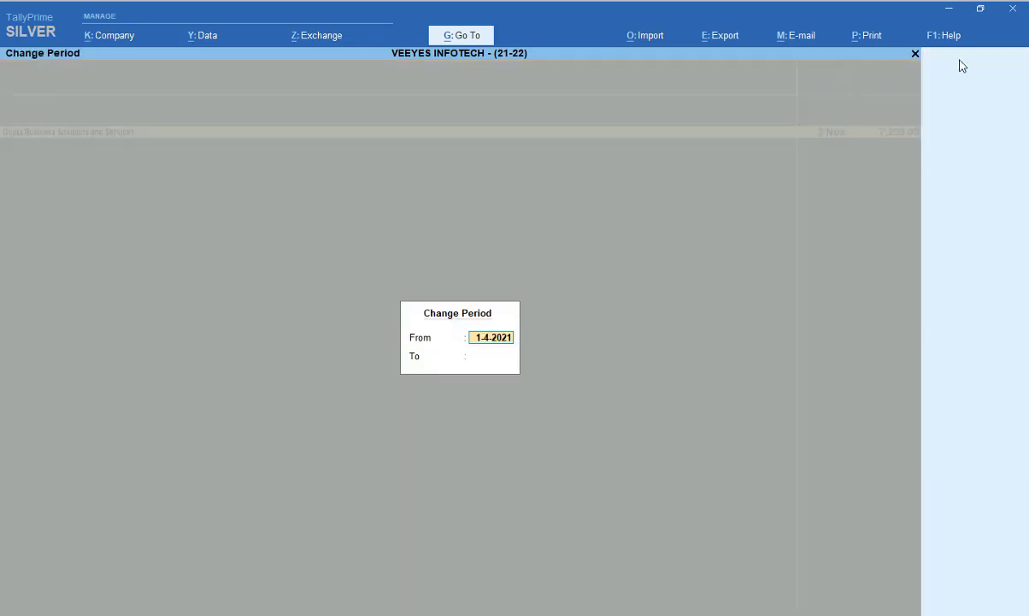
key("Return")
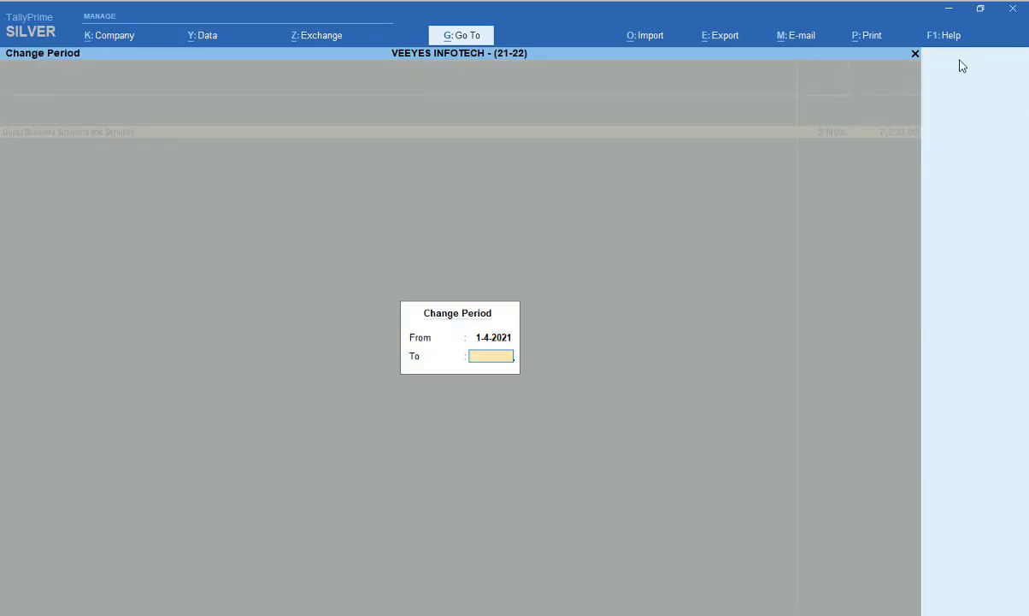
key("Return")
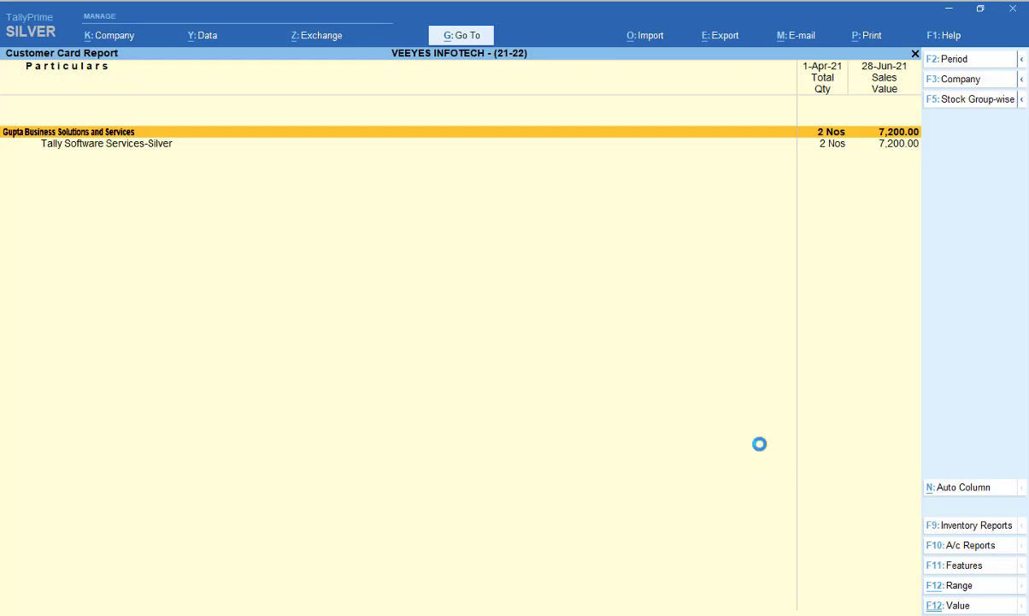
- Look at the Veeyes TSS feature list in Microsoft Office Picture Manager, and return to TallyPrime, leaving the Customer Card report
key("alt+Tab")
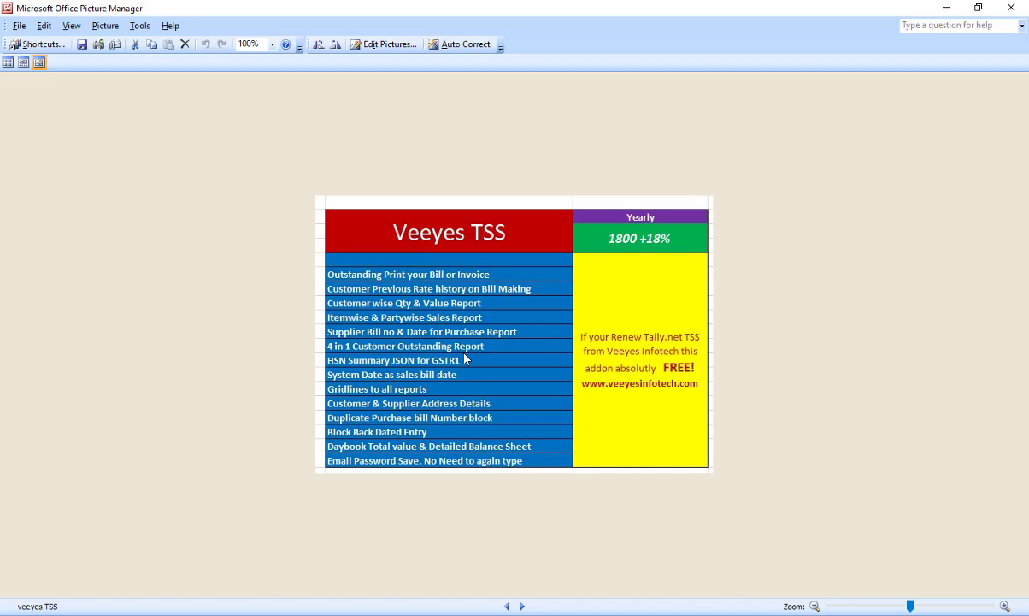
key("alt+Tab")
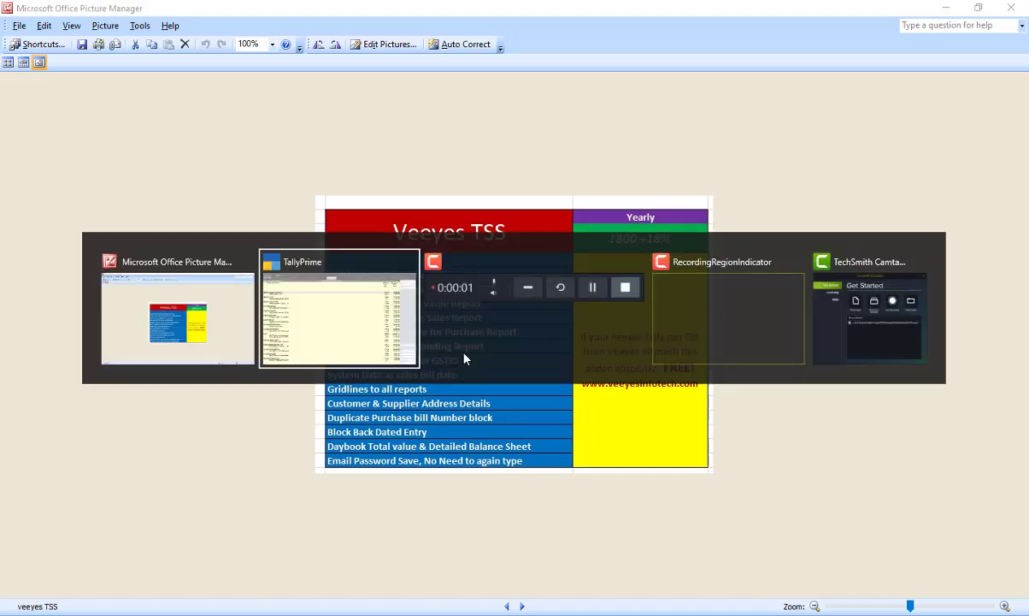
key("Escape")
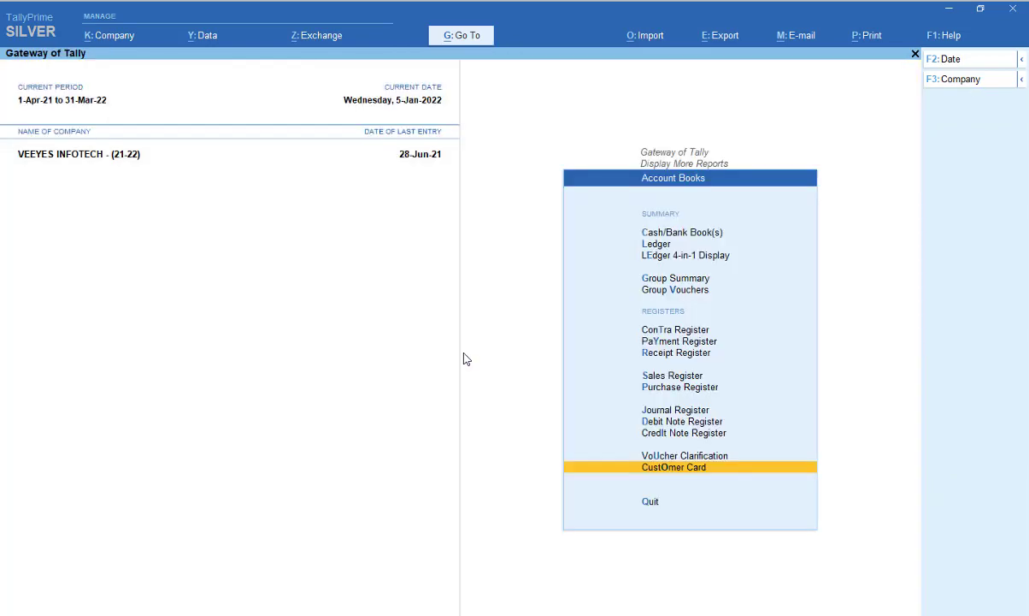
- Go back to the Gateway of Tally and open Account Books within Display More Reports
key("Escape")
key("Escape")
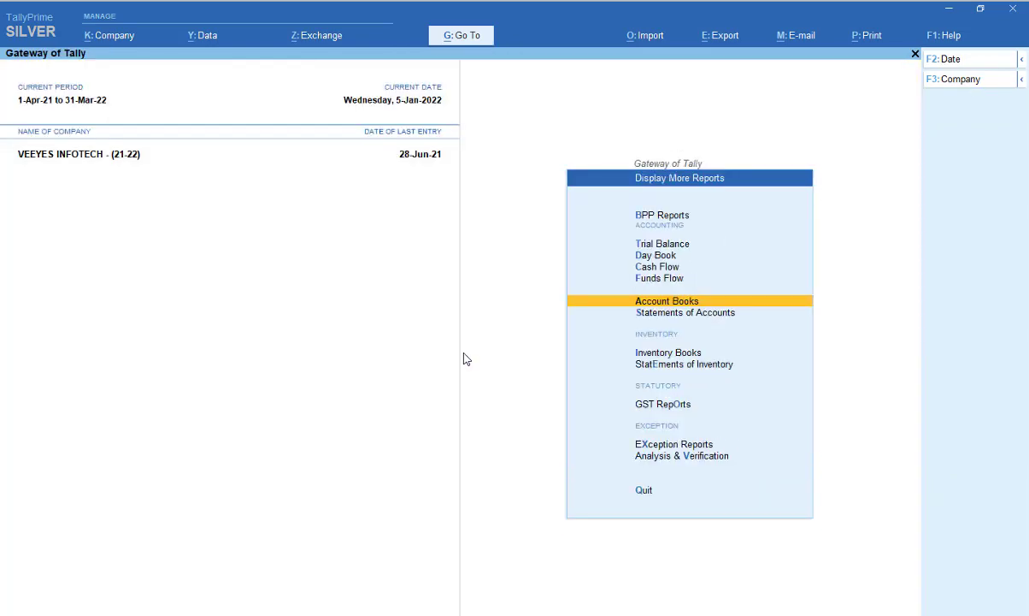
key("Return")
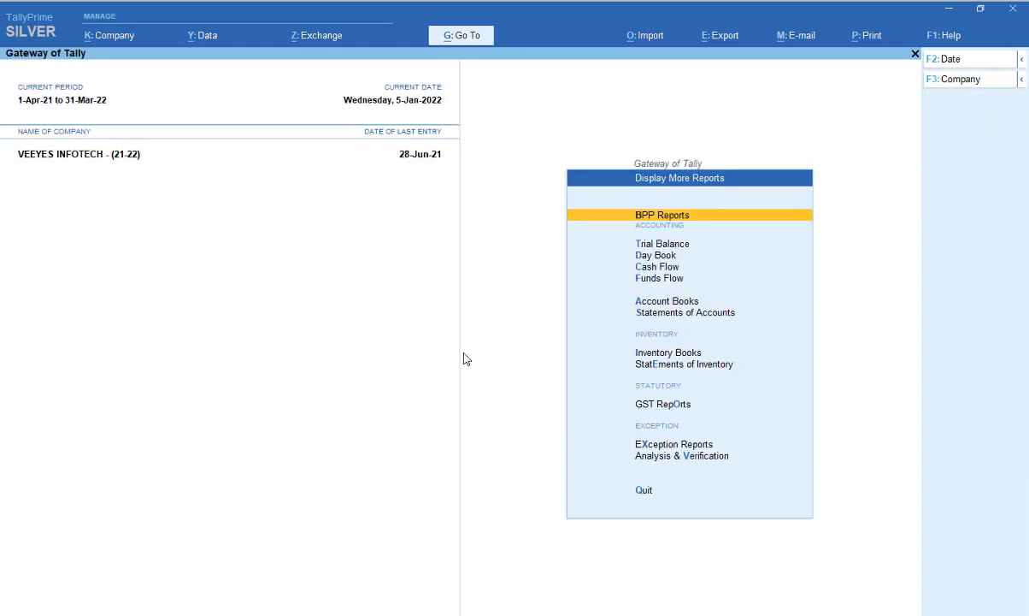
key("Down")
key("Down")
key("Down")
key("Down")
key("Down")
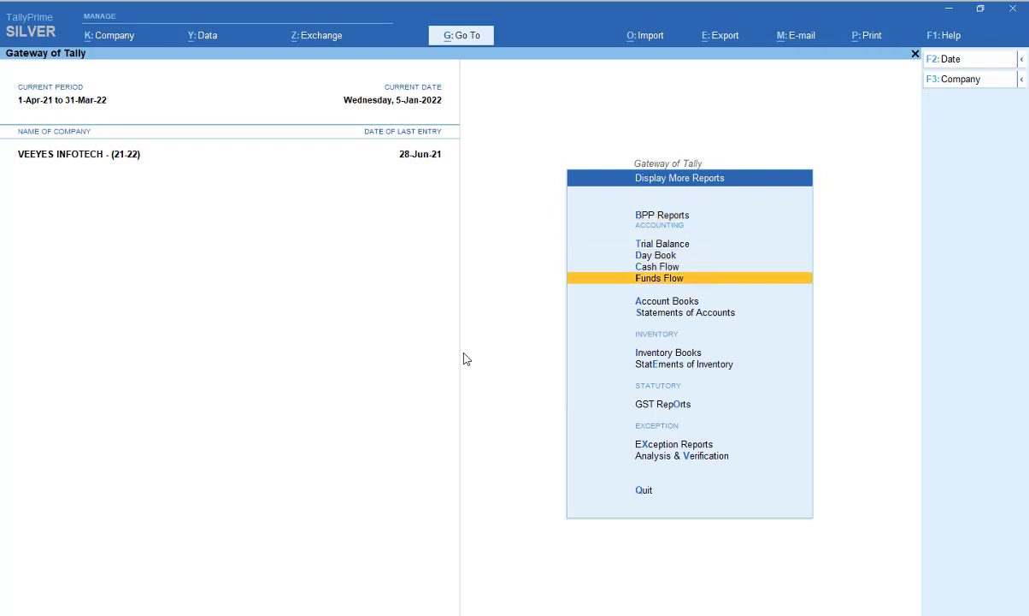
key("Return")
- Open the Ledger 4-in-1 Display for Gupta Business Solutions and Services
key("Down")
key("Down")
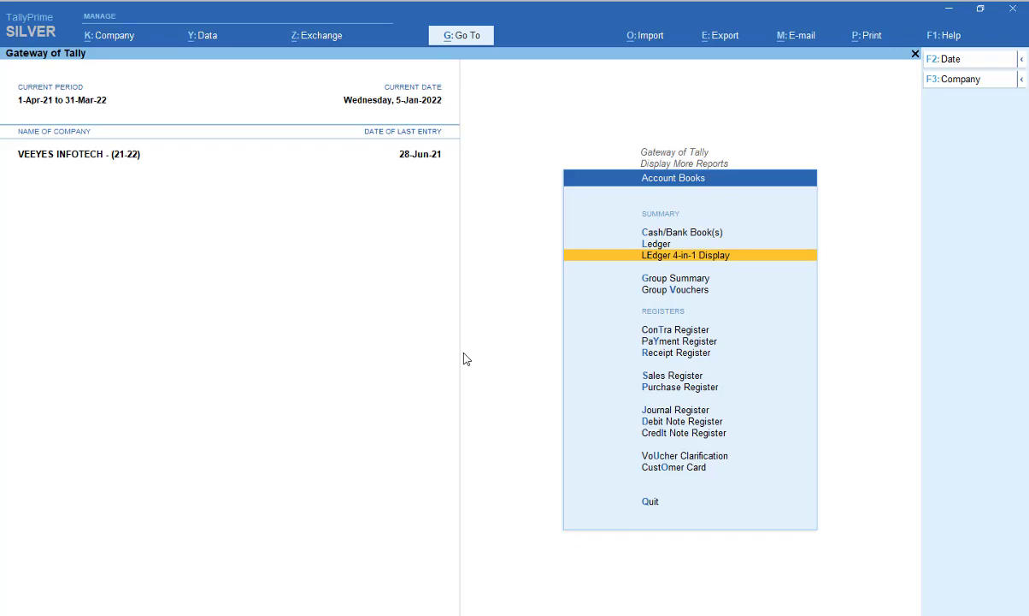
key("Return")
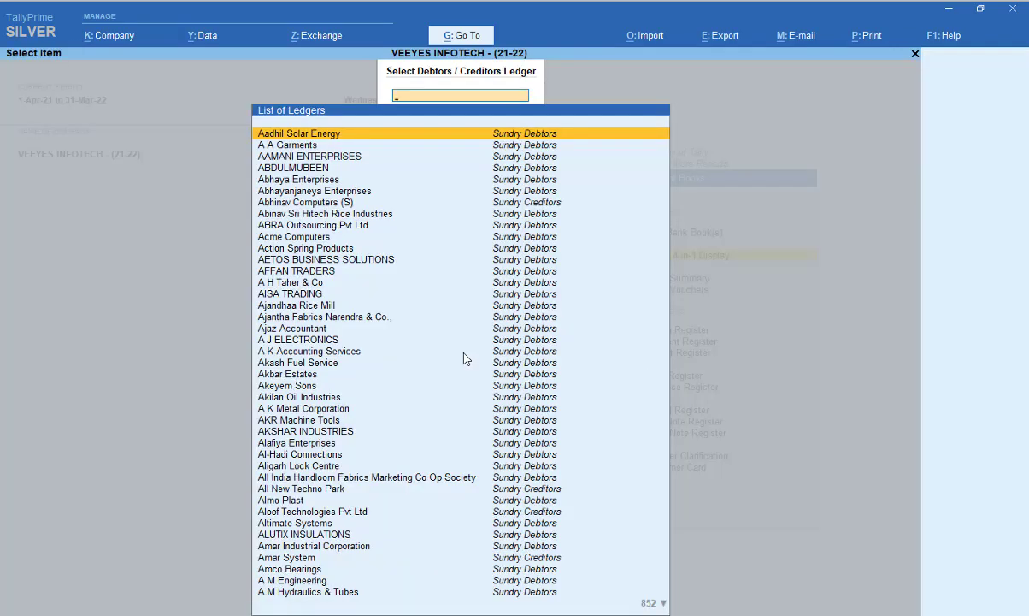
type("Gup")
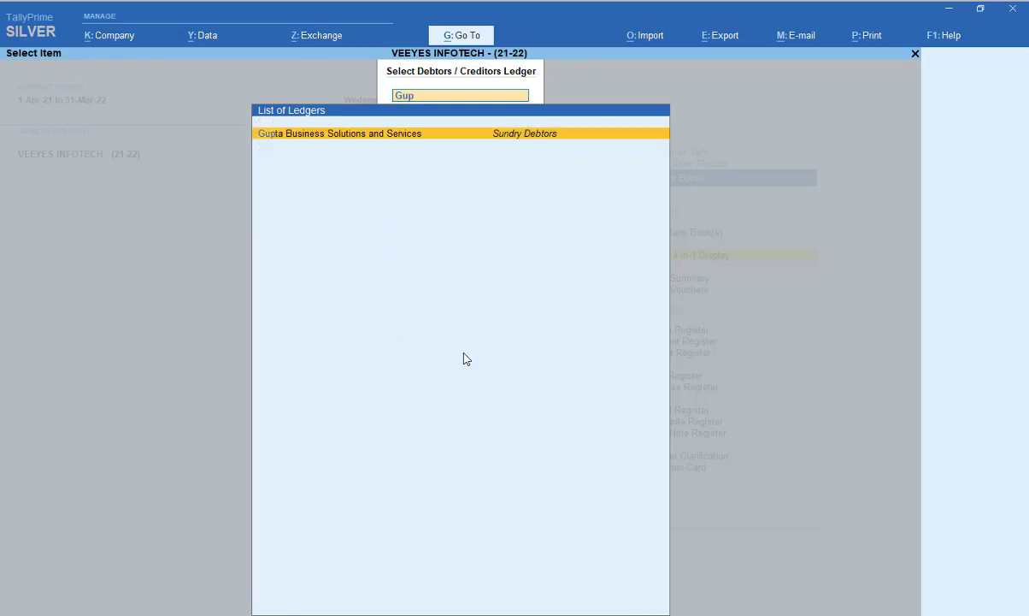
key("Return")
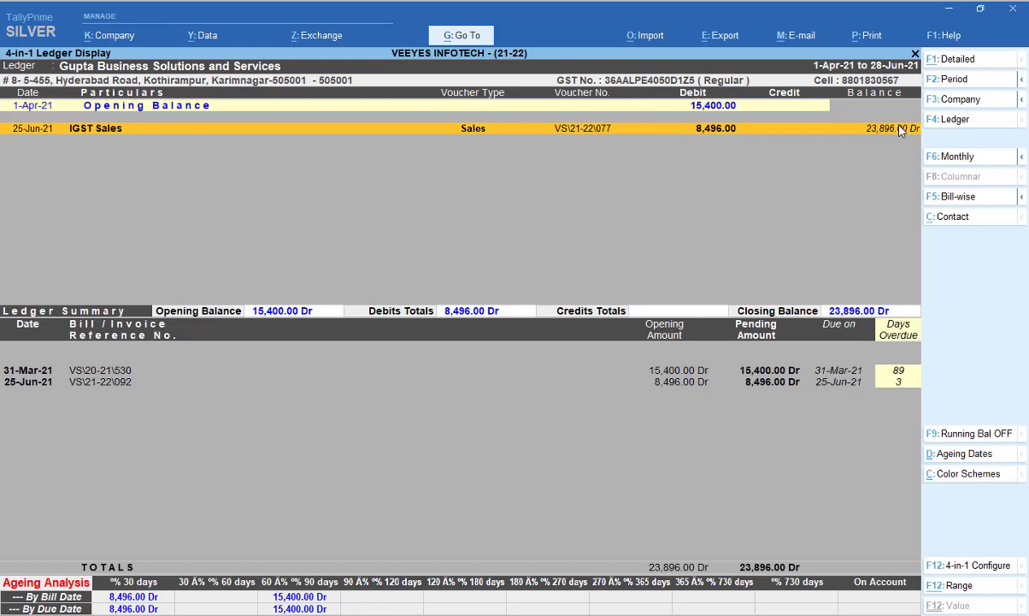
- Turn off the running balance in the 4-in-1 ledger and review its configuration, keeping the existing options
left_click(994, 435)
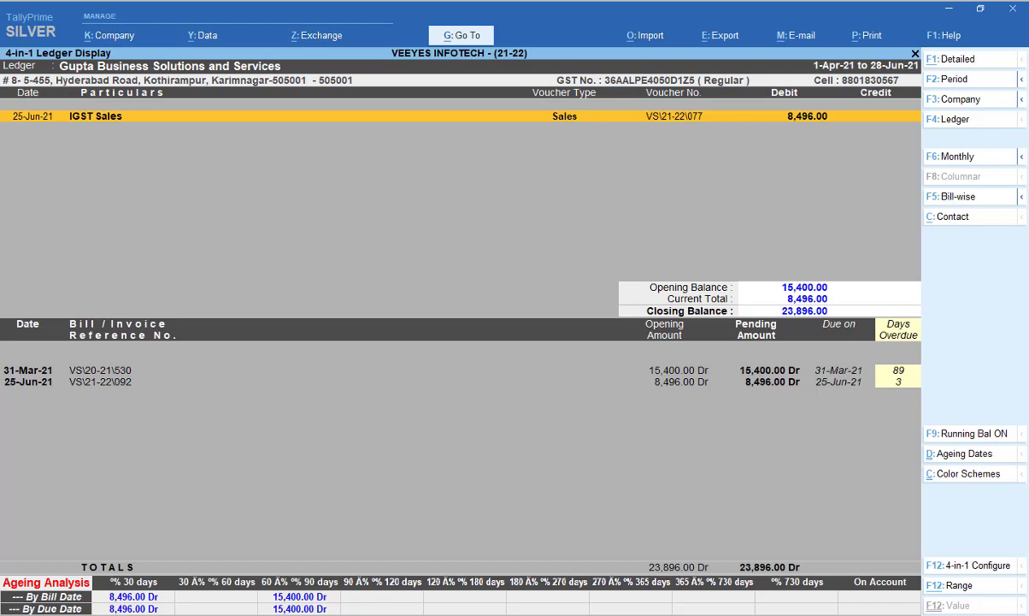
left_click(967, 565)
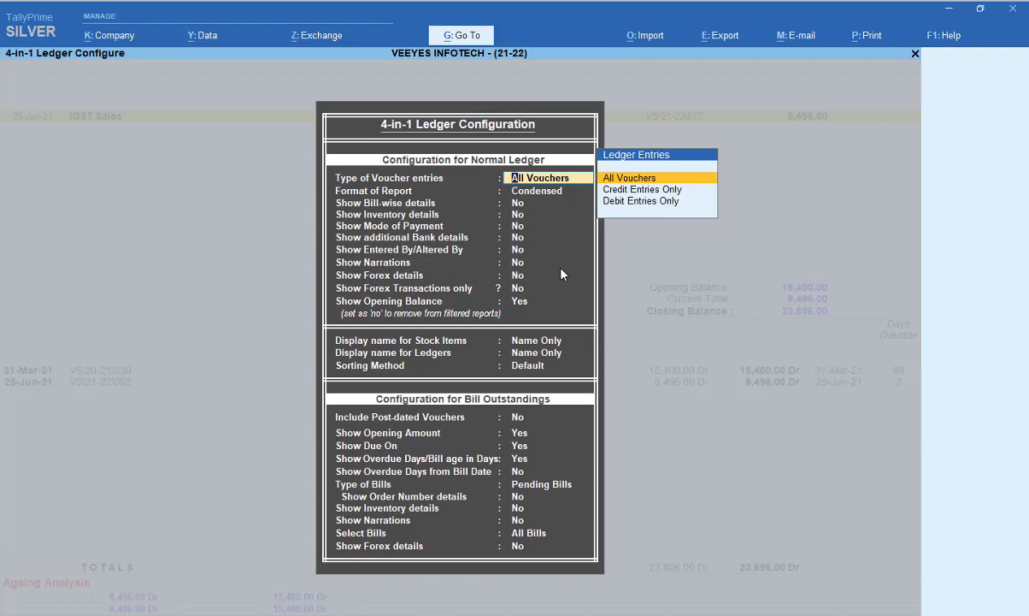
key("ctrl+a")
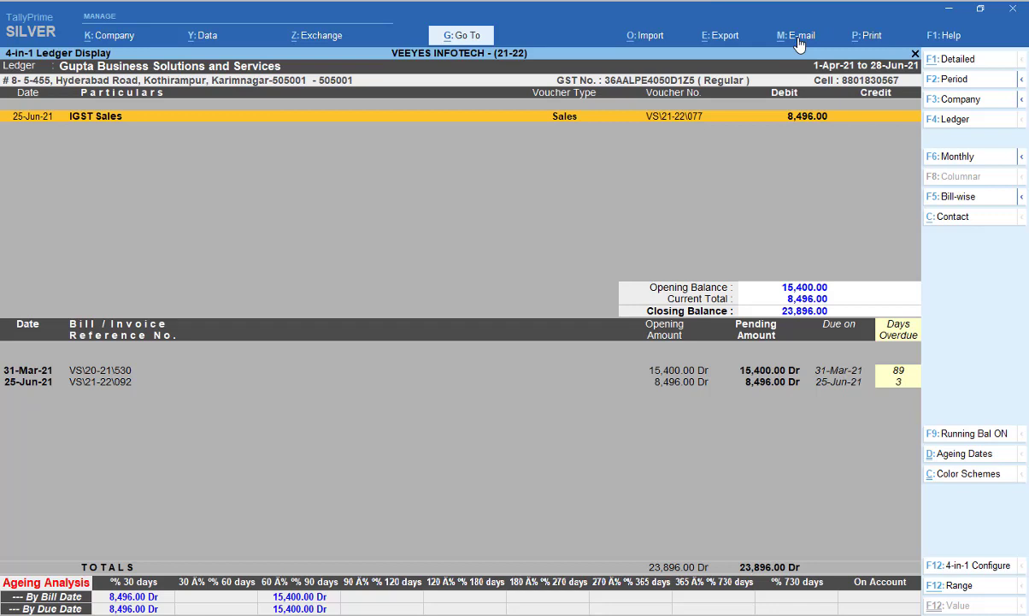
- Preview the printout of the current 4-in-1 ledger report and close the preview without printing
left_click(871, 41)
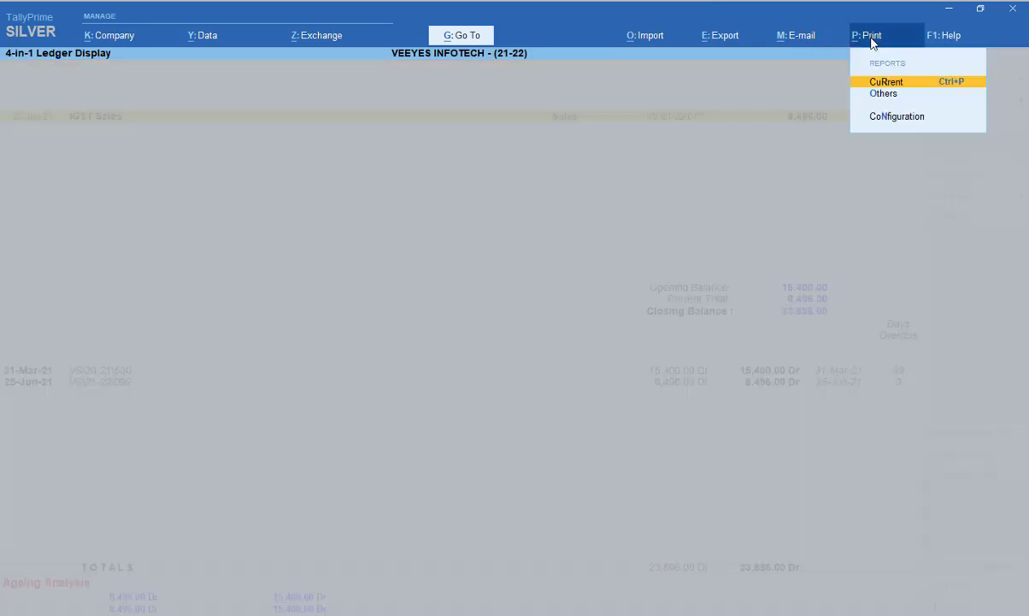
key("Return")
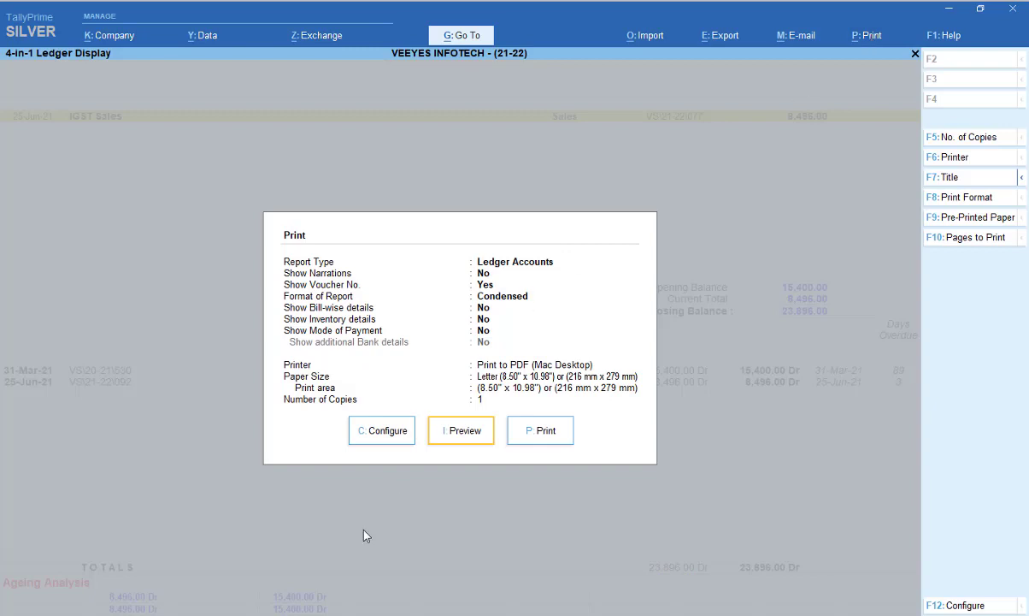
key("i")
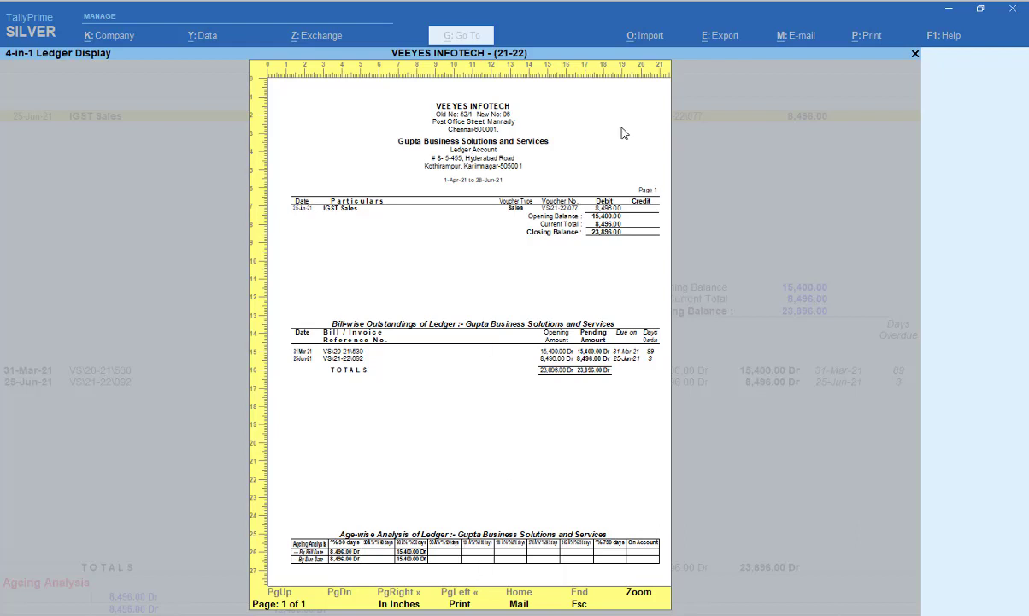
key("Escape")
key("Escape")
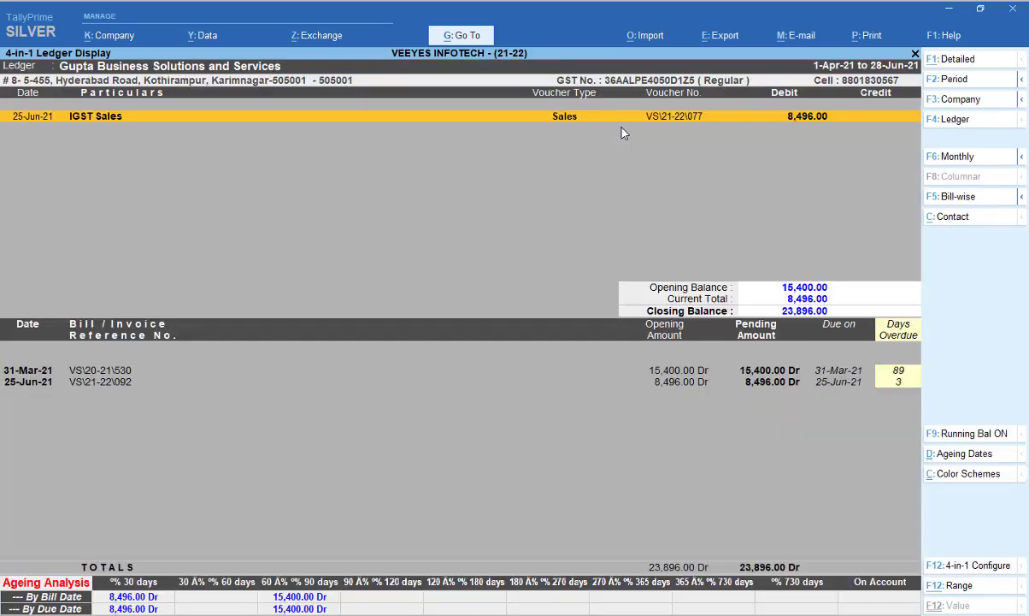
- Close the 4-in-1 ledger and return to the Gateway of Tally, declining to quit
key("Escape")
key("Escape")
key("Escape")
key("Escape")
key("Escape")
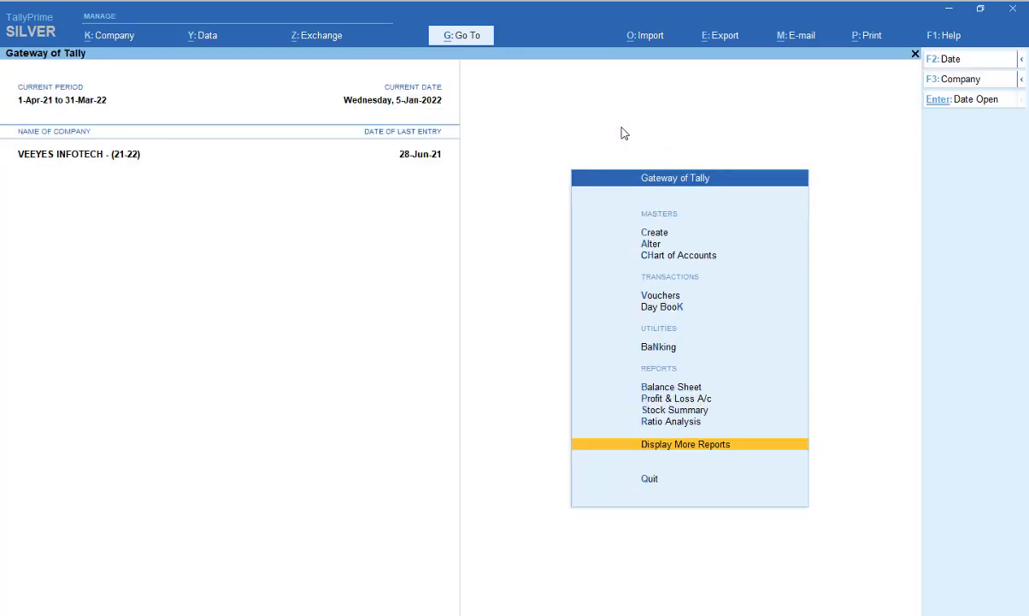
key("n")
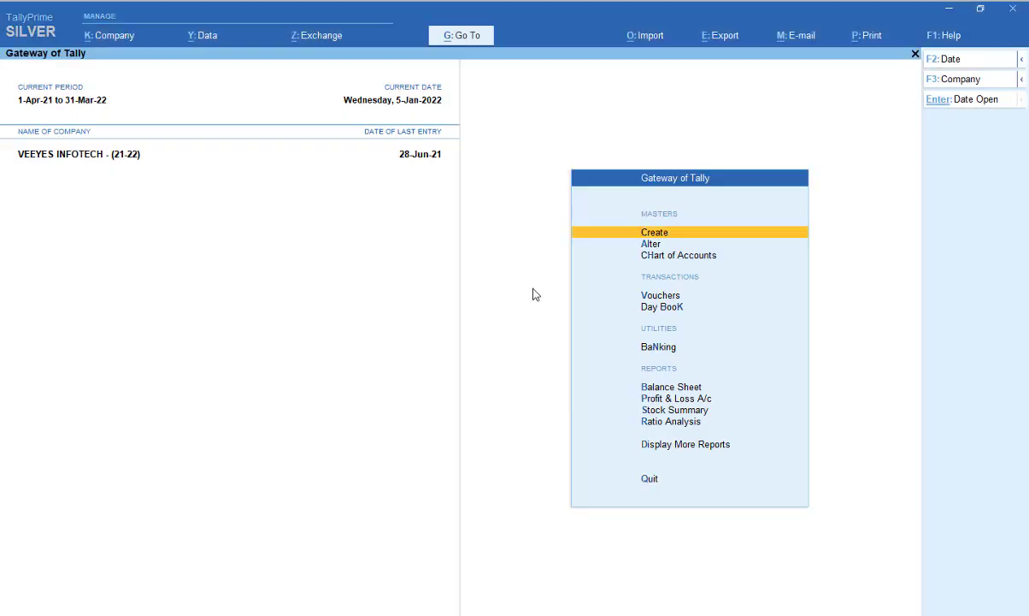
- Look at the blank sales and purchase voucher creation forms, and leave voucher creation without saving
key("v")
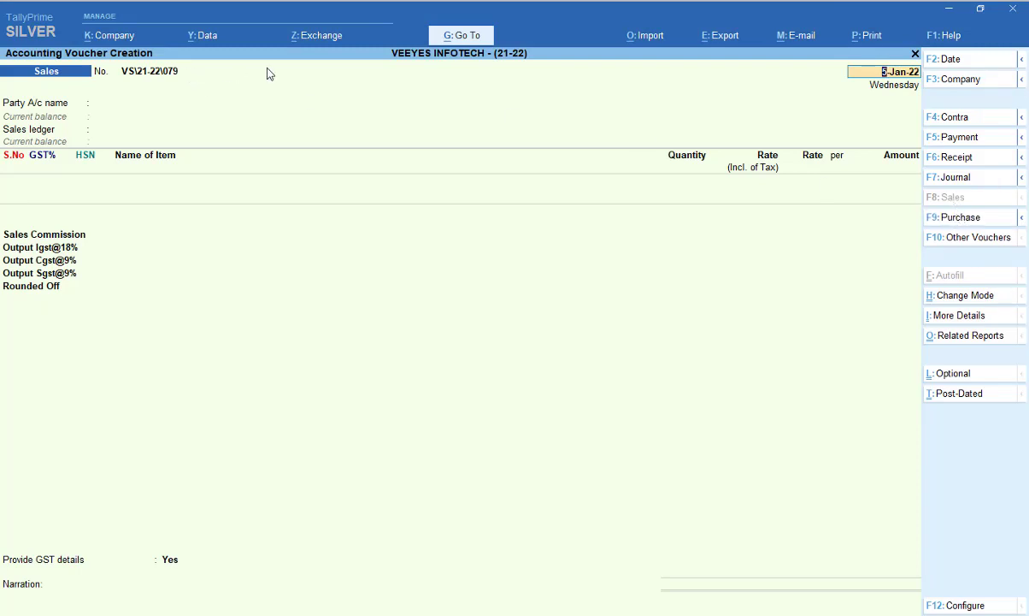
key("F9")
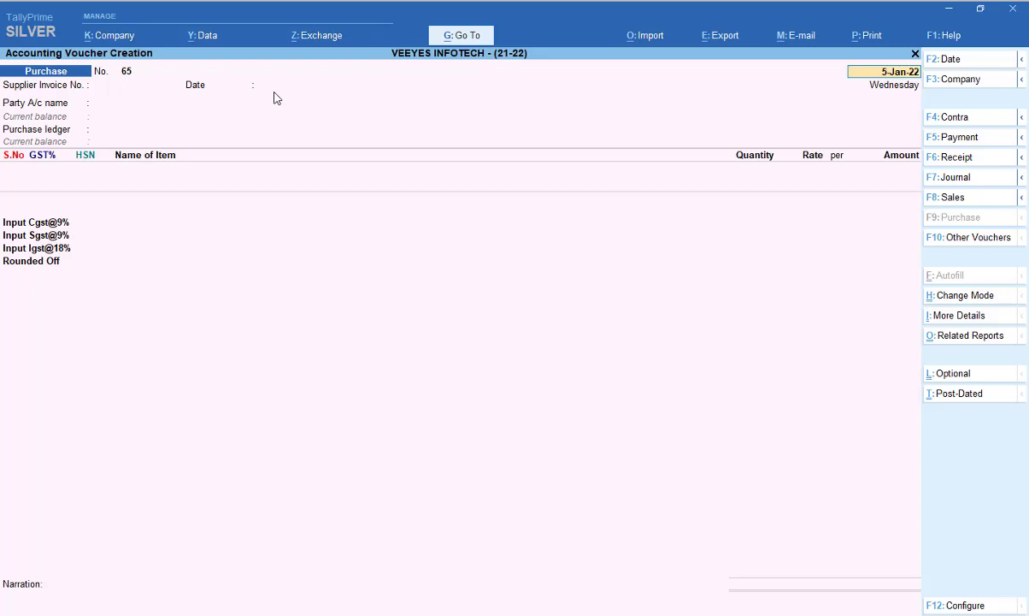
key("Escape")
key("y")
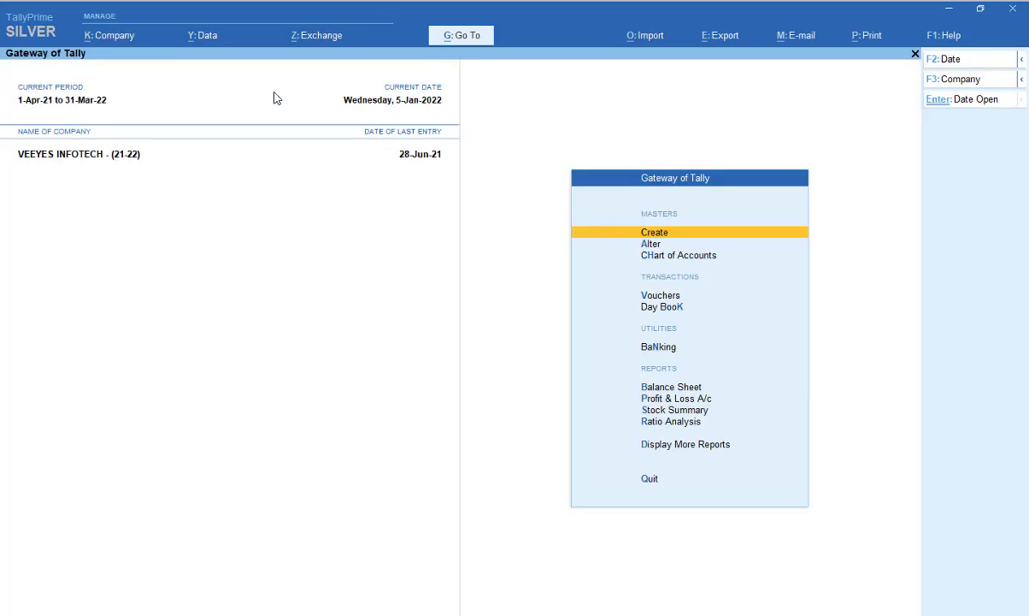
- Examine the supplier invoice numbers and dates in the Purchase Register's June voucher list, and close the list
key("d")
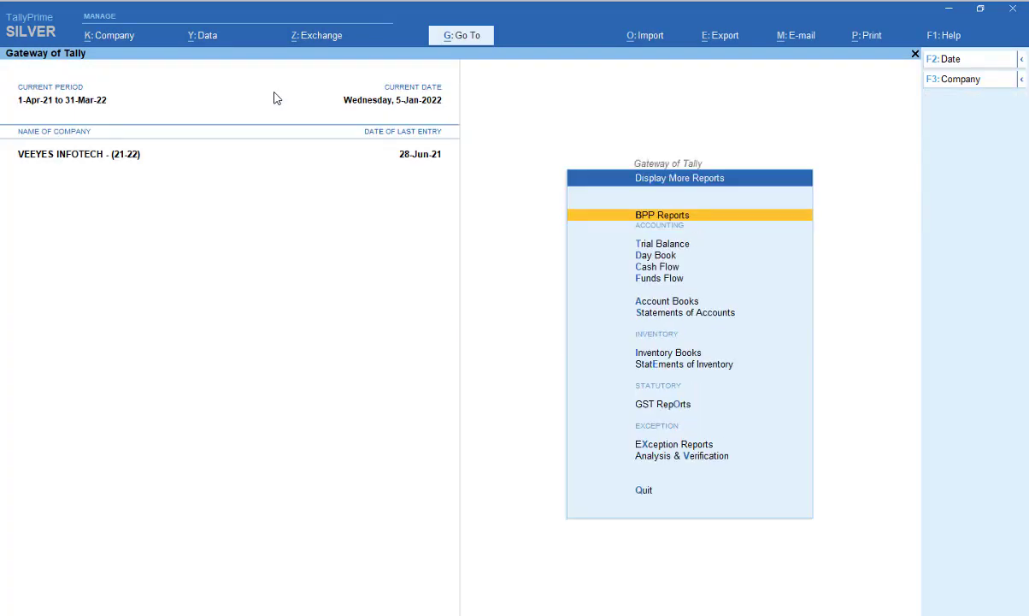
key("a")
key("p")
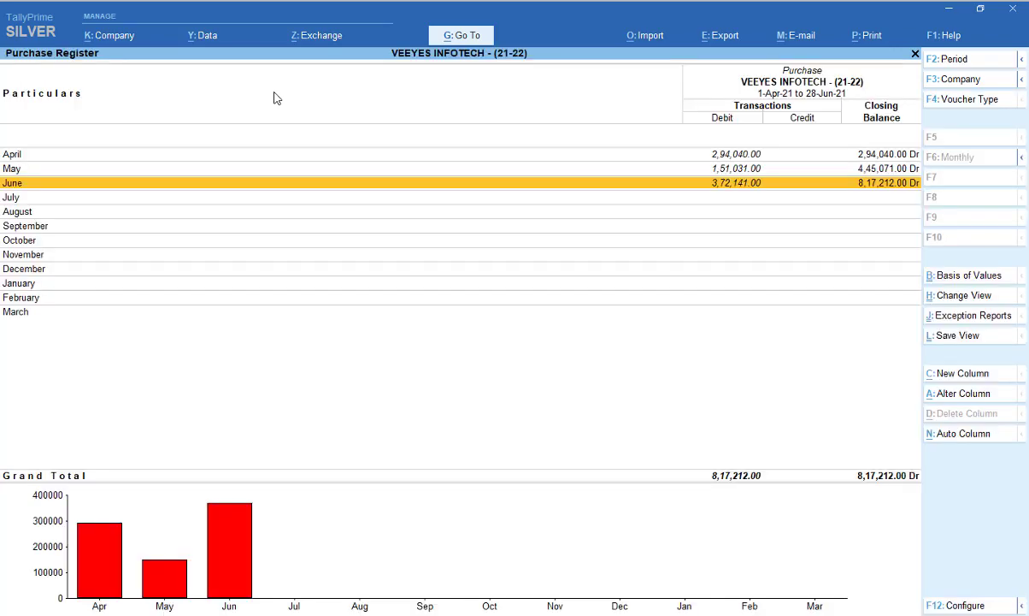
key("Return")
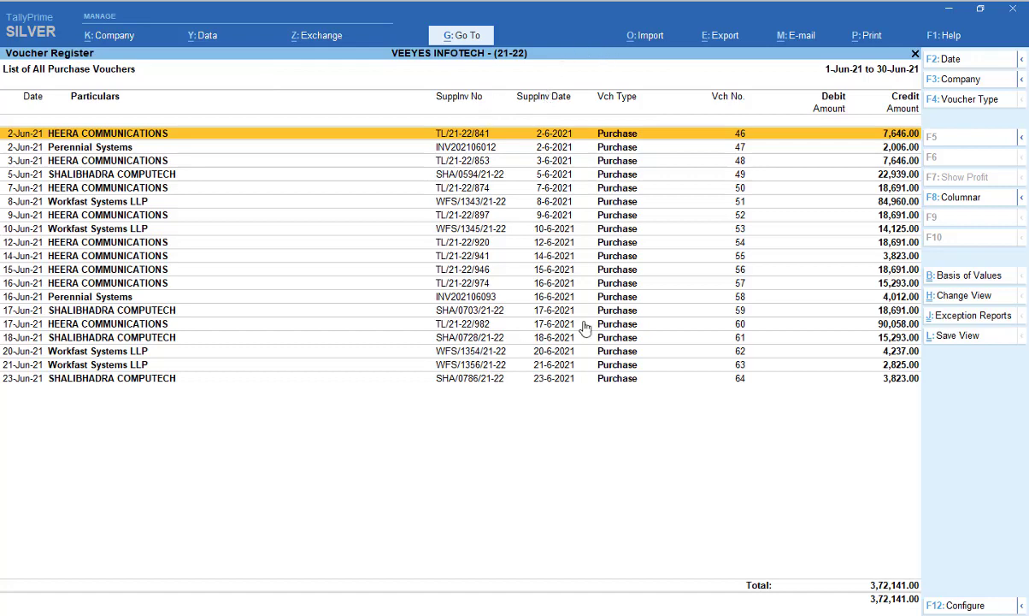
key("Escape")
key("Escape")
key("Escape")
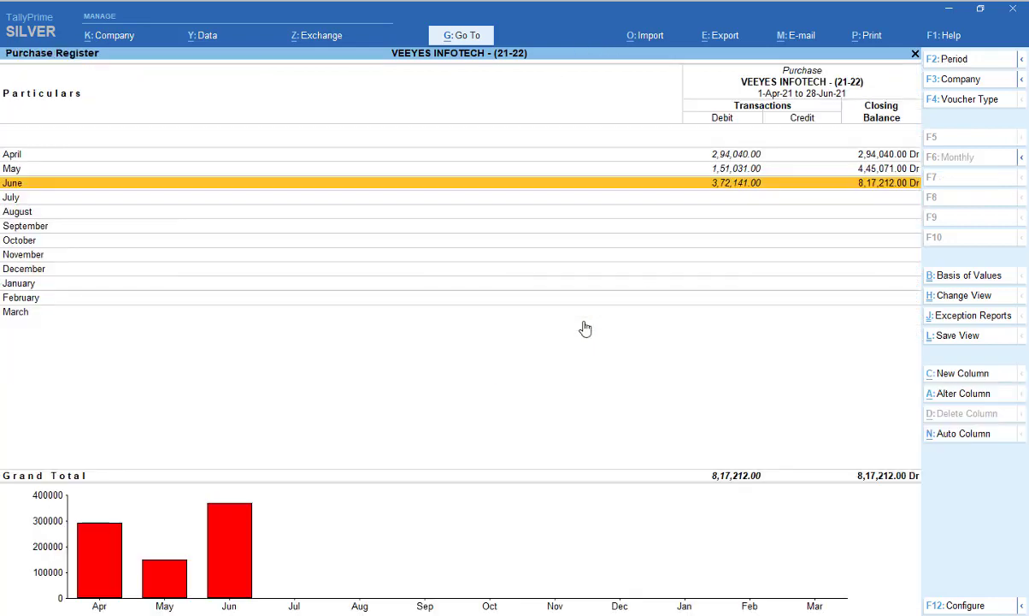
- Open the Payables outstandings report and list its bills ledger-wise with supplier invoice numbers and dates
key("Home")
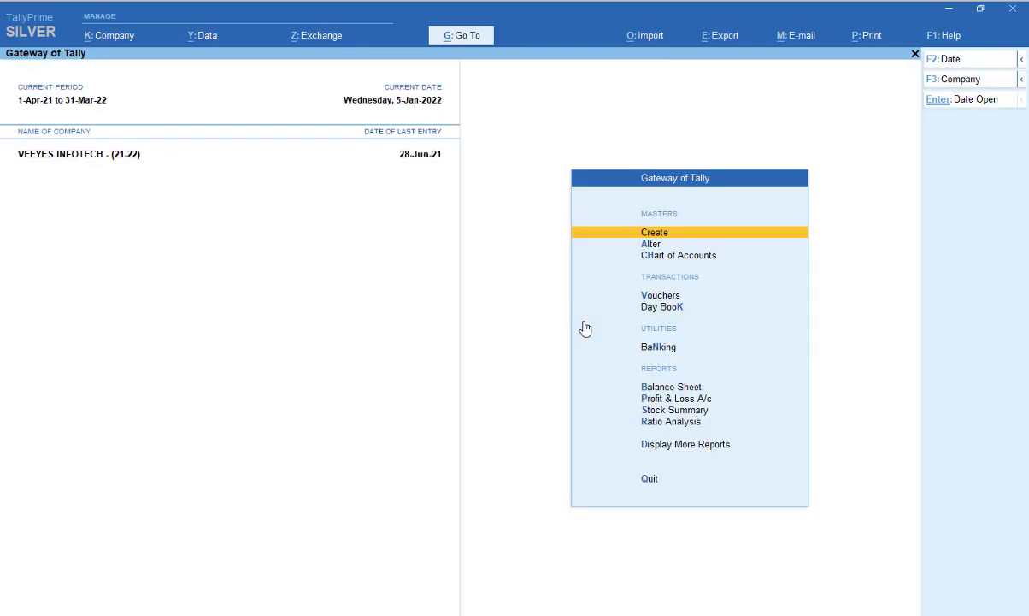
key("d")
key("s")
key("o")
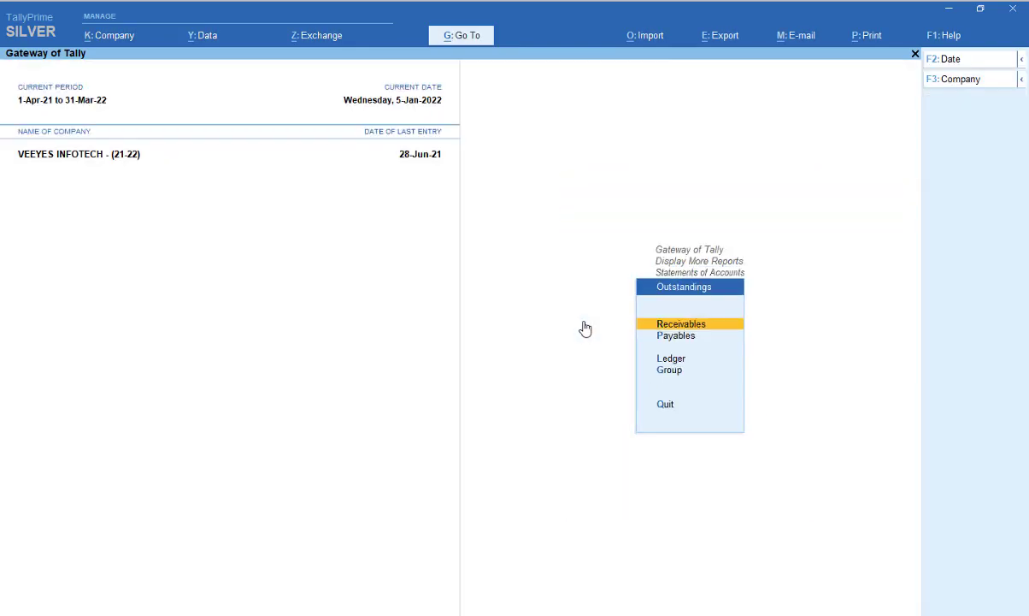
key("Down")
key("Down")
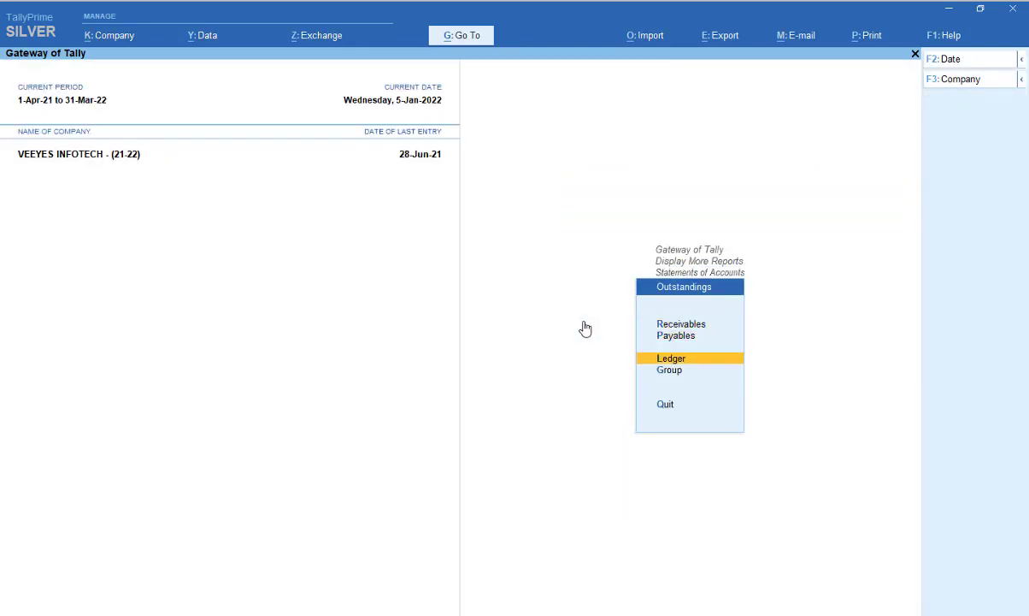
key("Up")
key("Return")
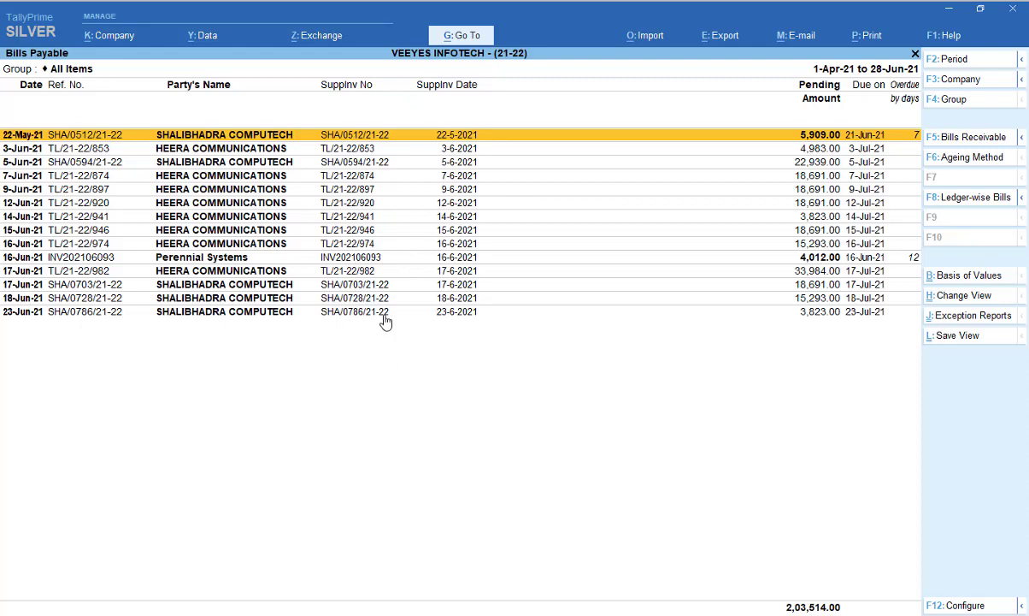
left_click(959, 204)
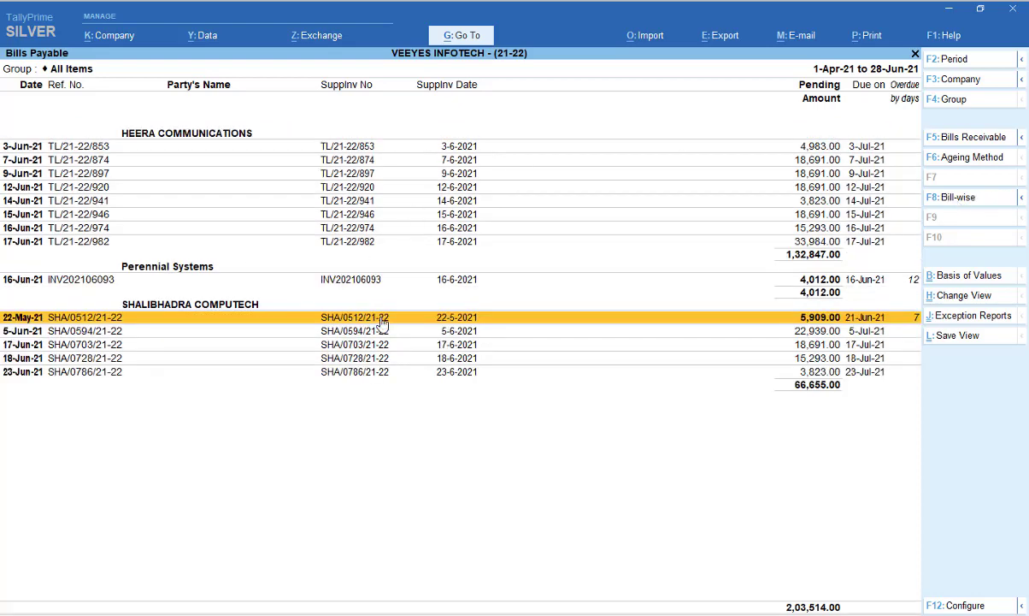
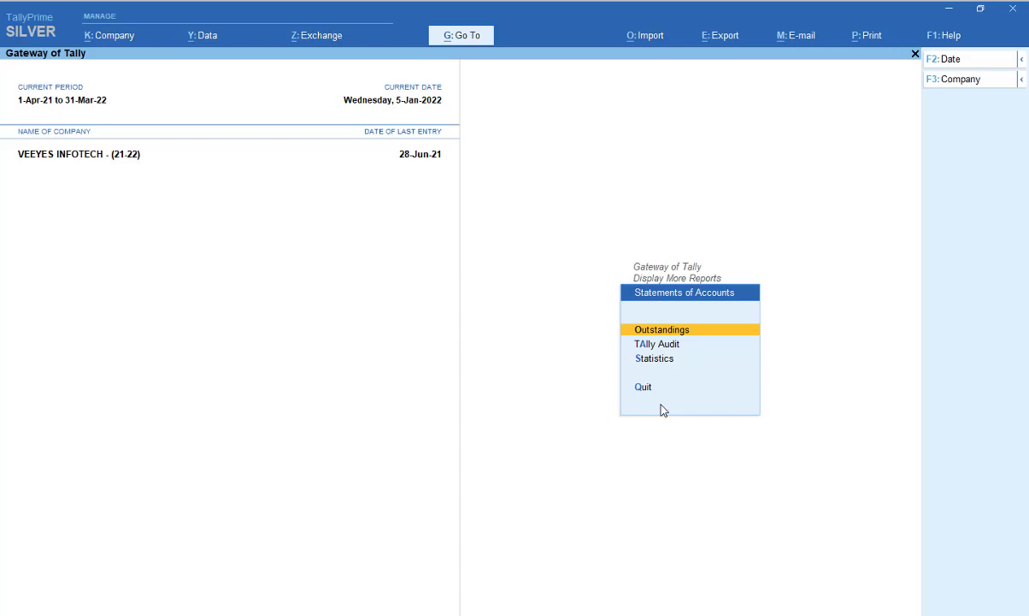
- Leave the Statements of Accounts and return to the Gateway of Tally, declining to quit
key("Escape")
key("Escape")
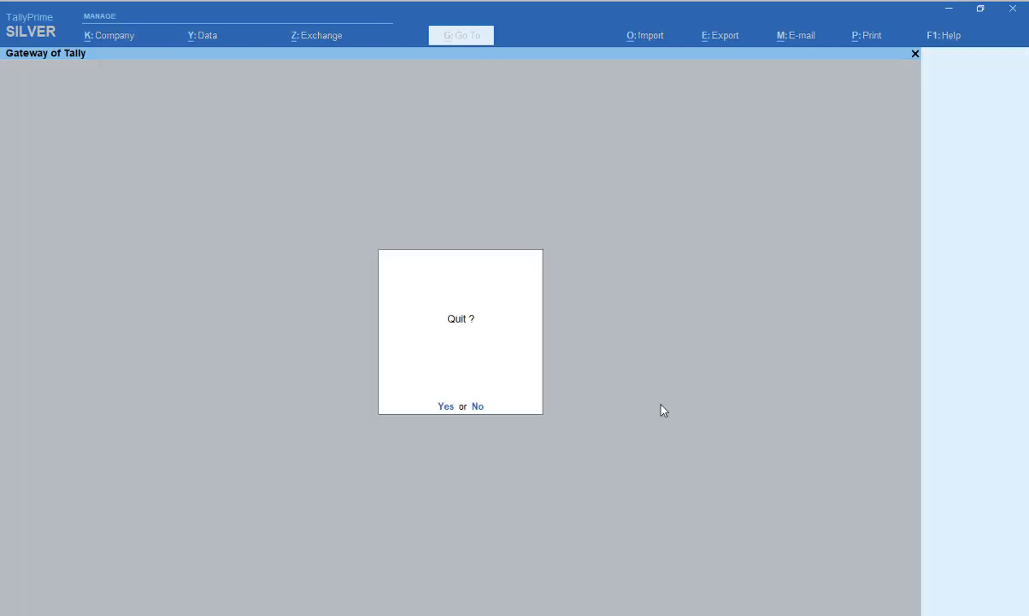
key("n")
- Open the GST Annual Computation from the GST reports
key("d")
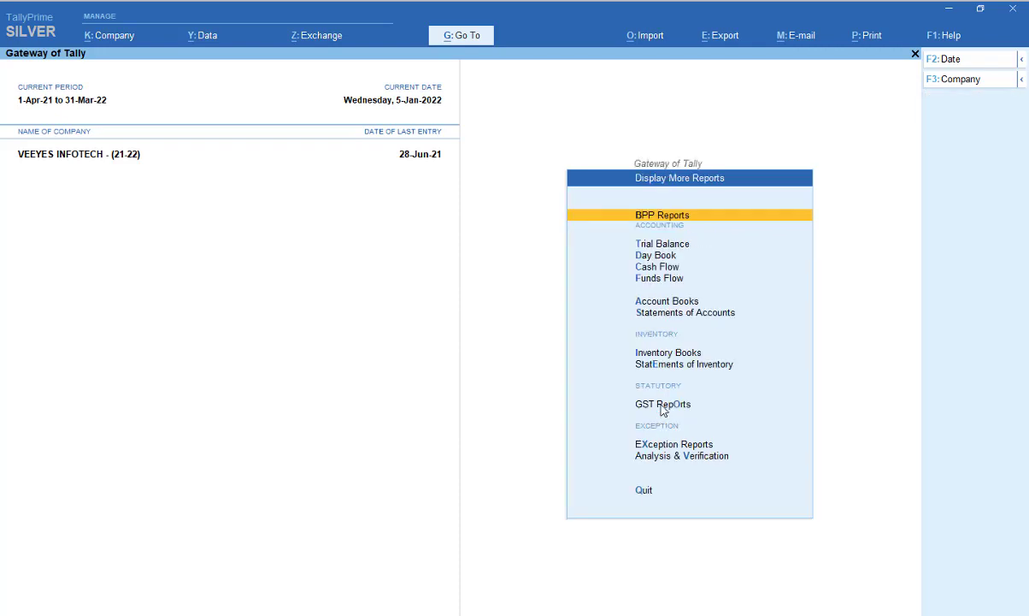
key("Down")
key("Down")
key("Down")
key("Down")
key("Down")
key("Down")
key("Down")
key("Down")
key("Down")
key("Down")
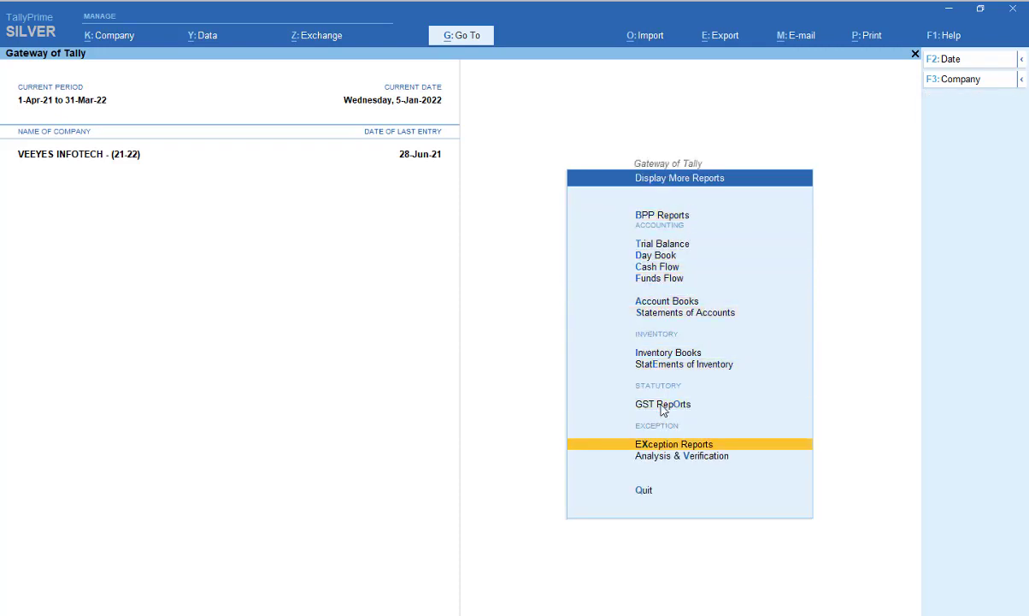
left_click(663, 405)
key("Down")
key("Down")
key("Down")
key("Down")
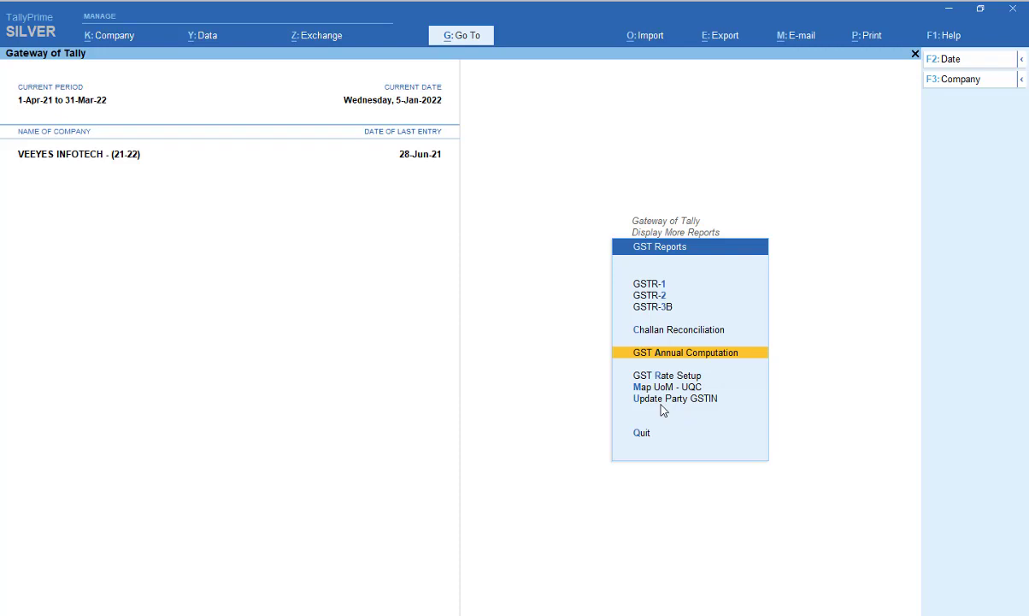
key("Return")
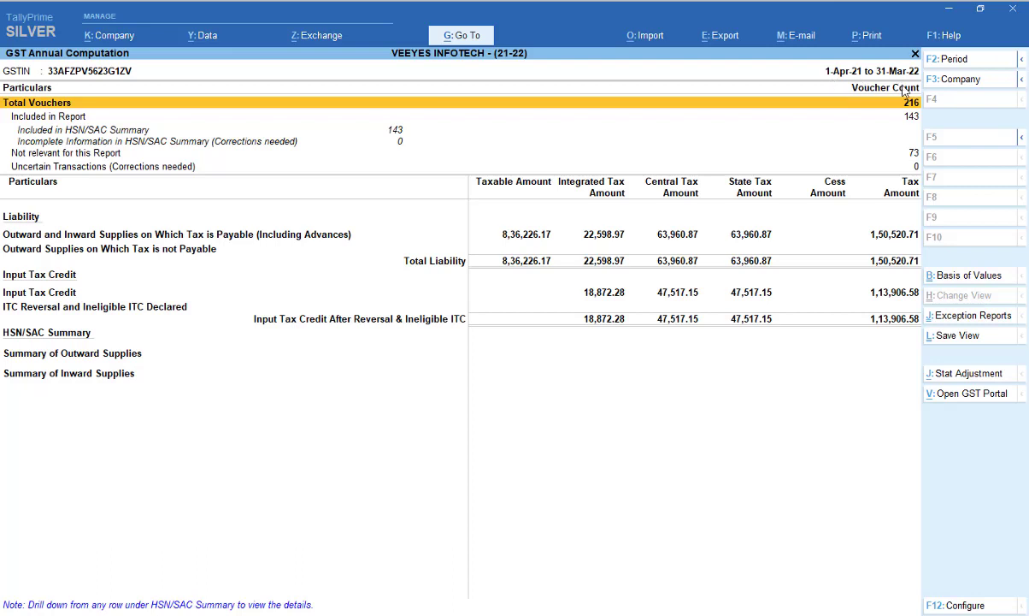
- Set the GST Annual Computation's period end to the 30th, and close the voucher statistics
left_click(944, 65)
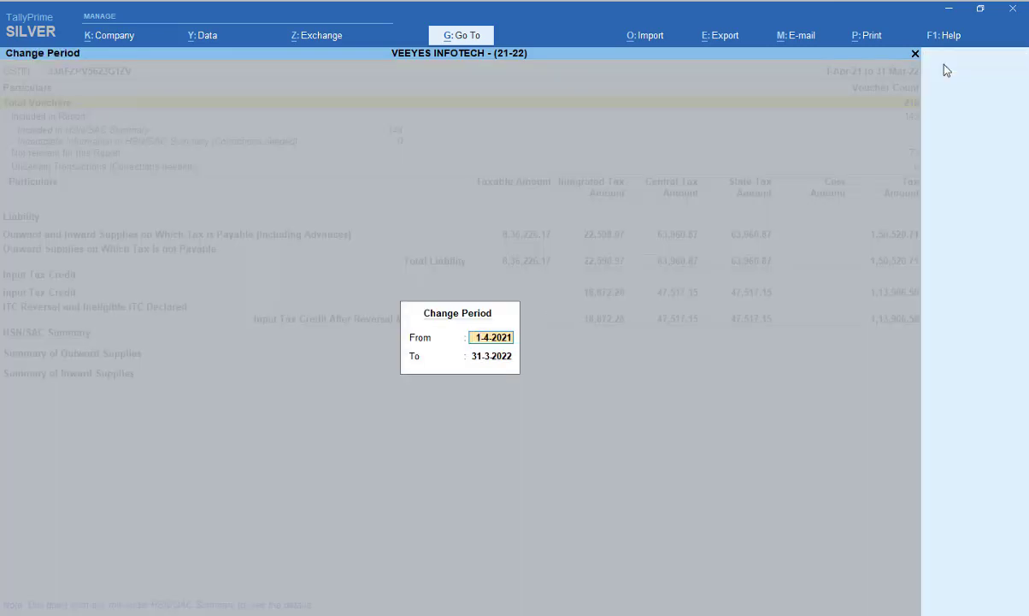
key("Return")
type("3")
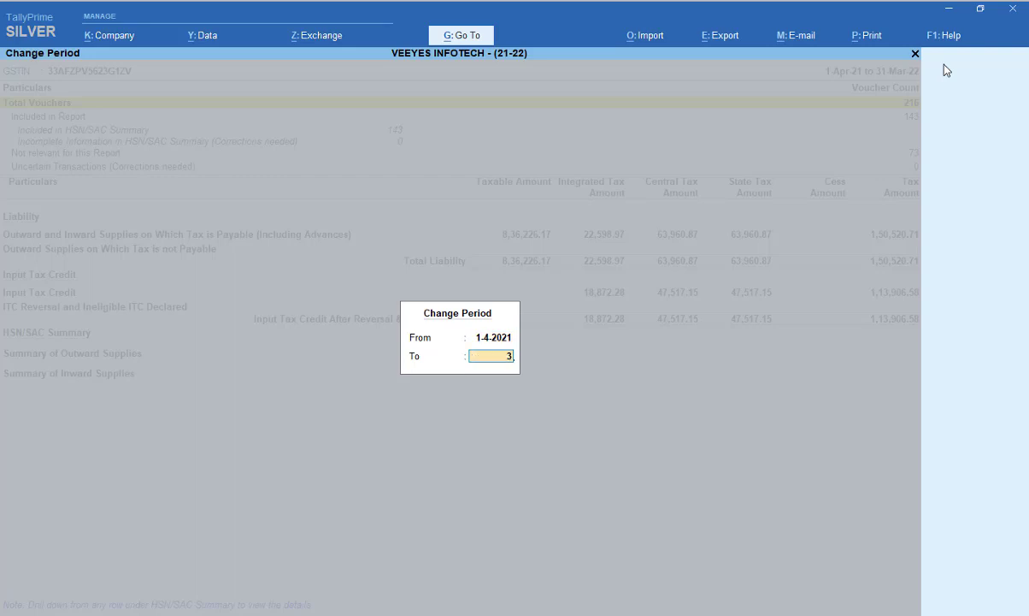
type("0")
key("Return")
key("Return")
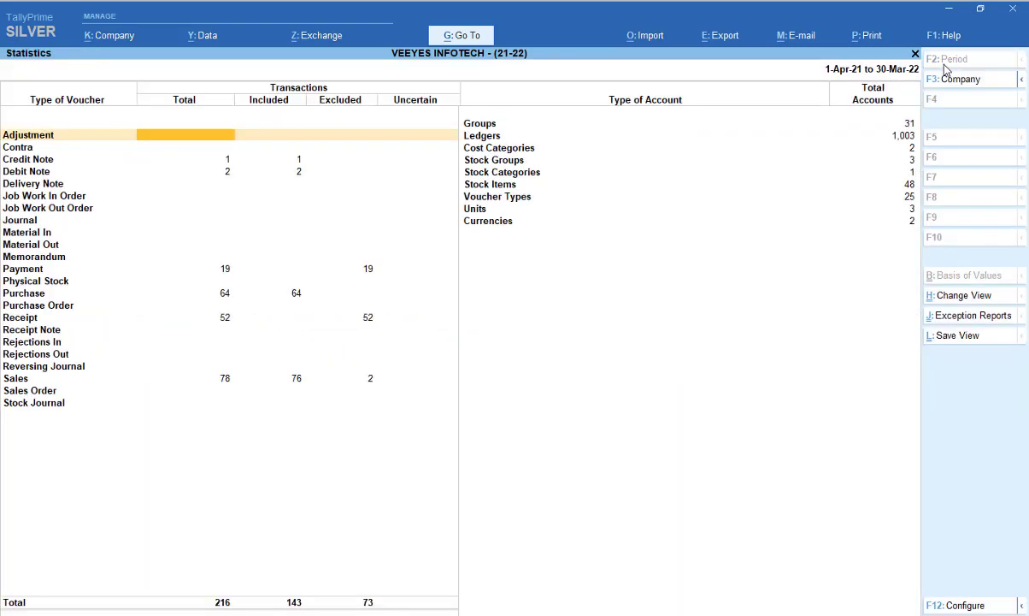
key("Escape")
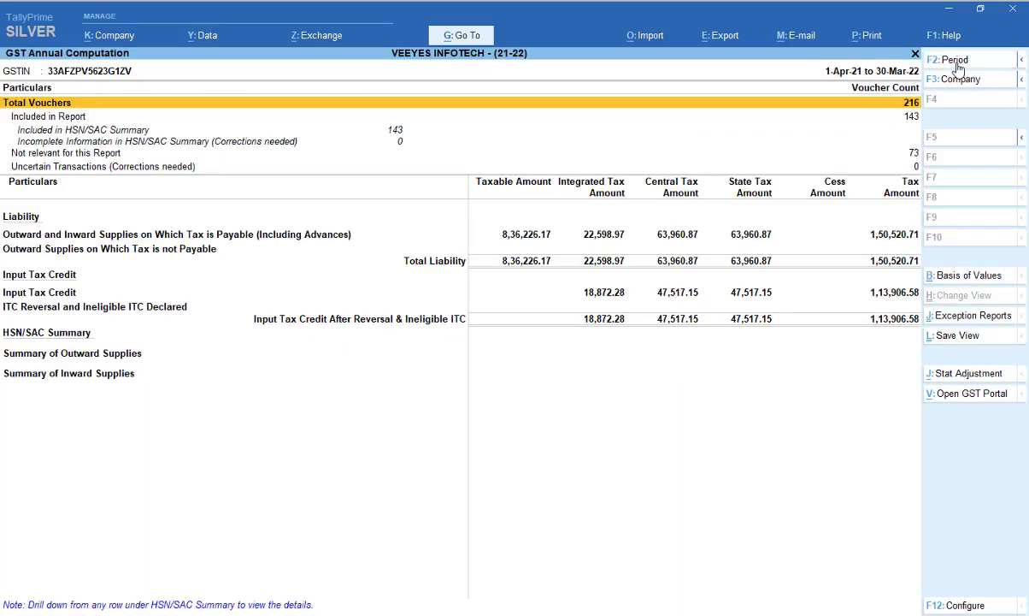
- Set the GST Annual Computation's period end date to 30-4-21, keeping the start date
left_click(947, 60)
key("Return")
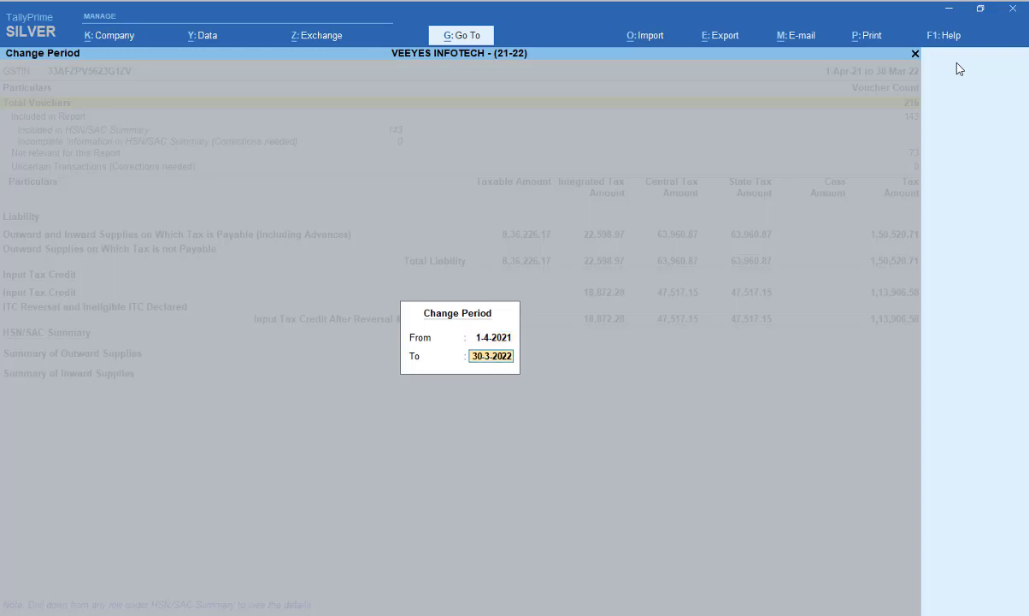
type("30-4-21")
key("Return")
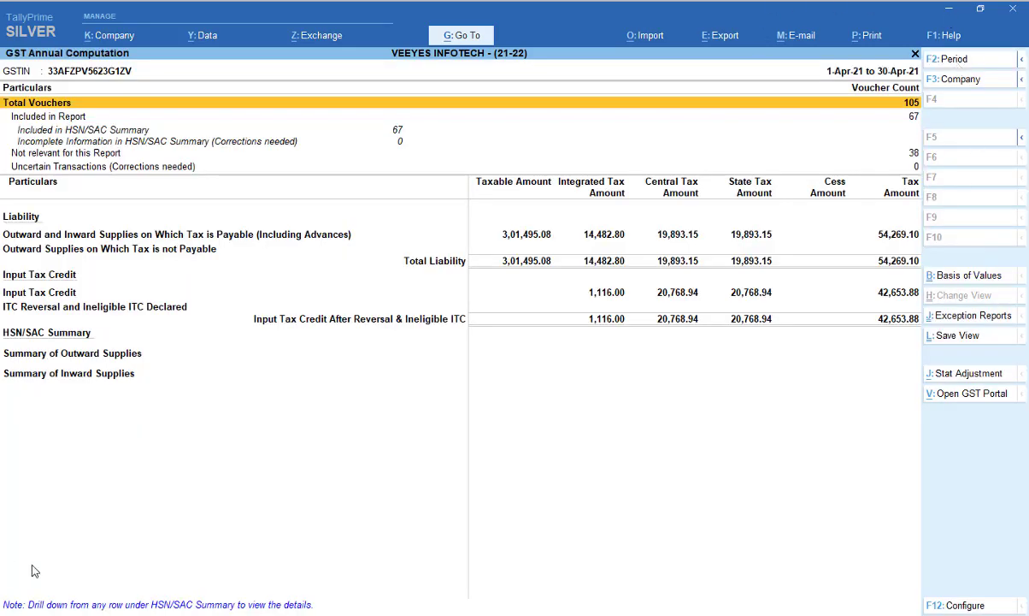
- Open the HSN/SAC summary of outward supplies and generate its HSNJSON data
left_click(82, 359)
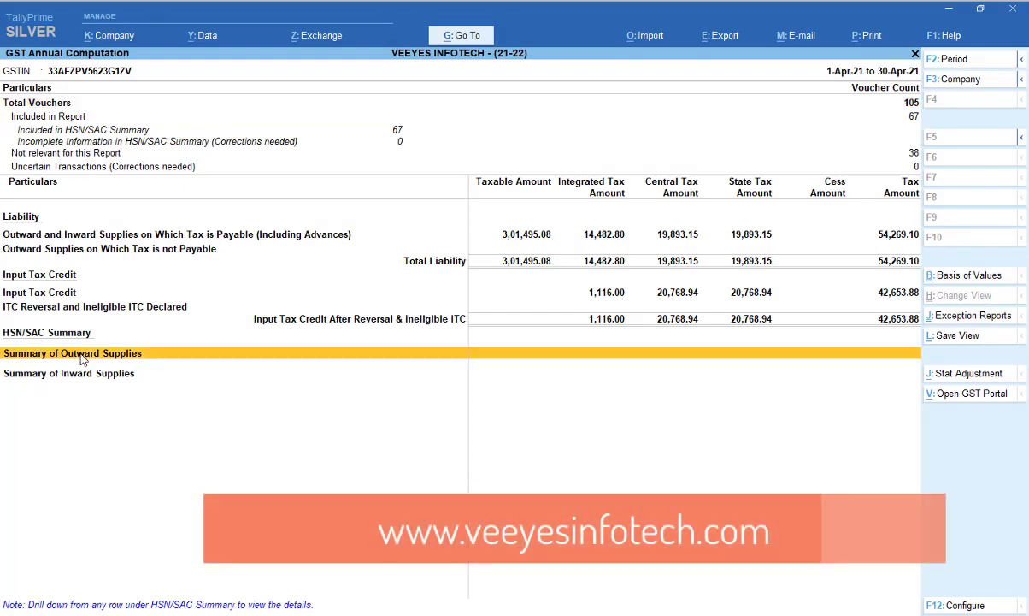
left_click(81, 359)
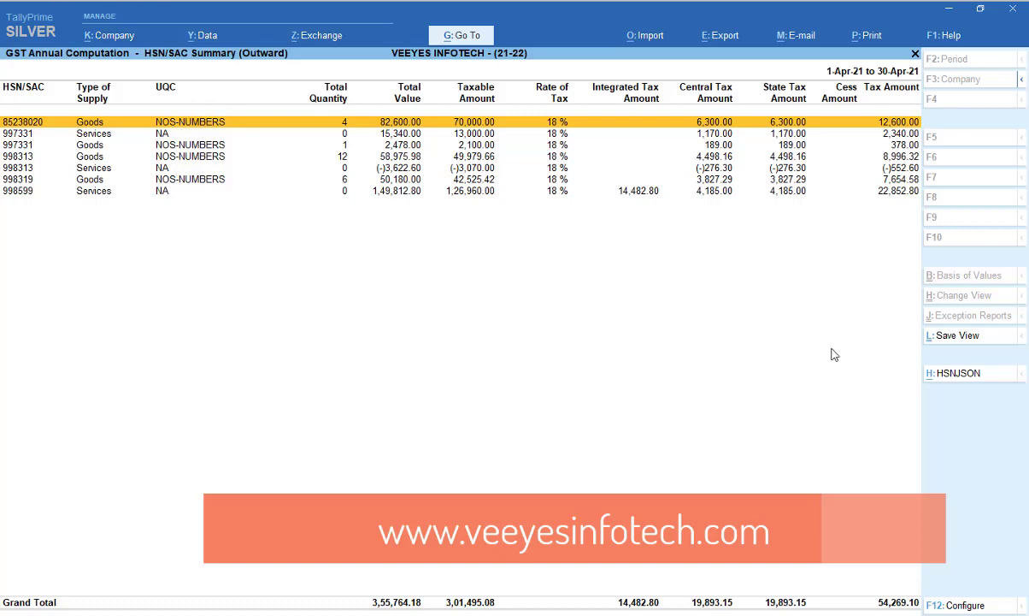
left_click(964, 376)
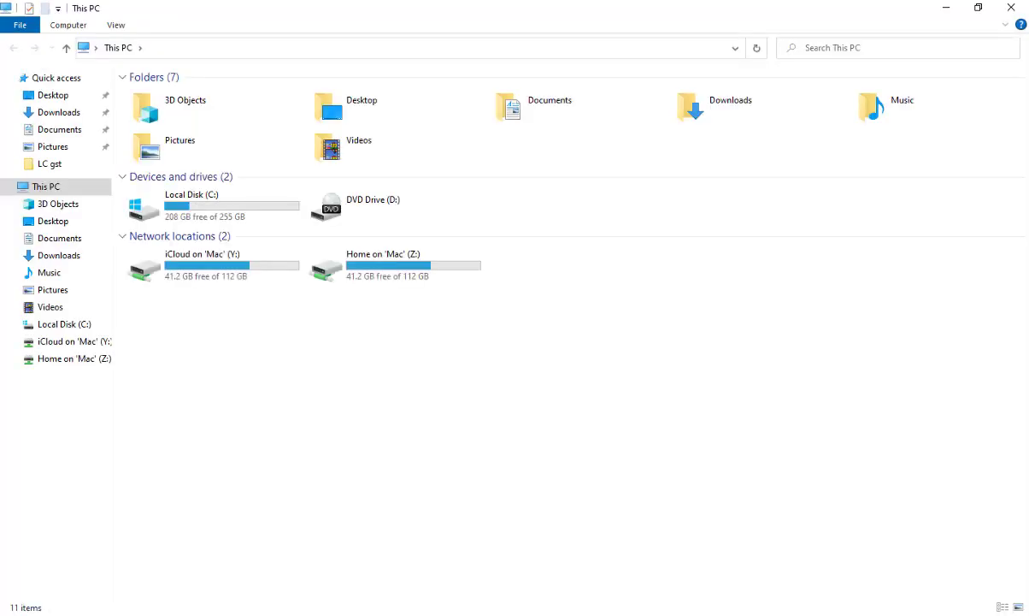
- In File Explorer, browse to the hsn folder under C:\Program Files\TallyPrime to view the exported JSON files
left_click(249, 209)
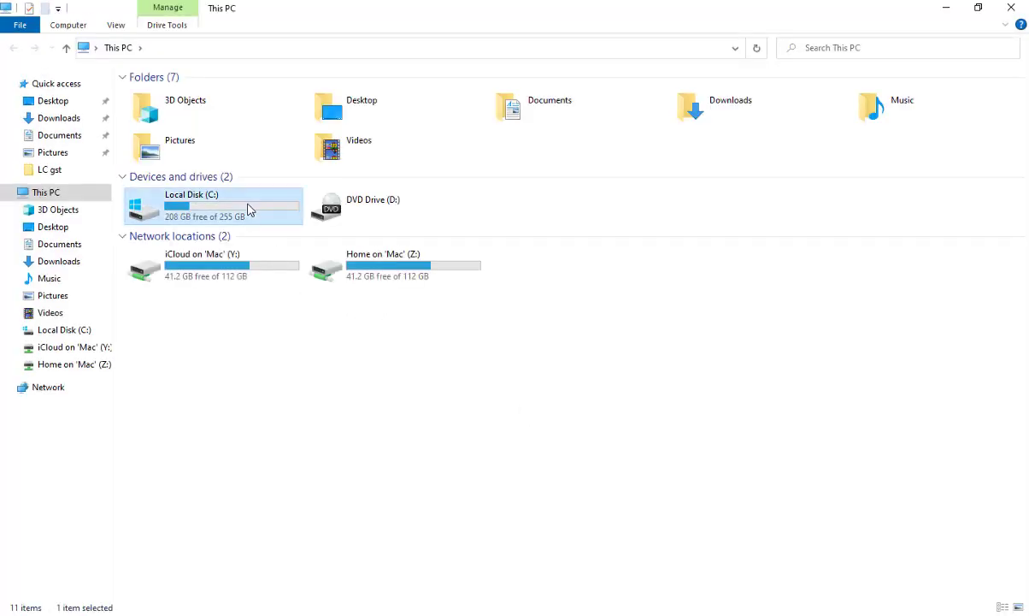
double_click(249, 210)
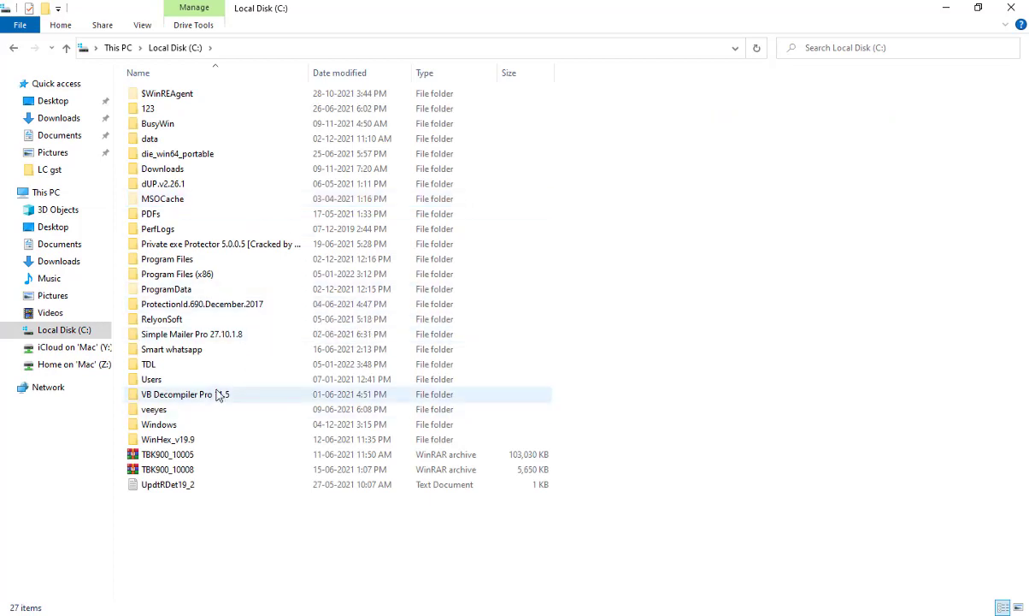
left_click(181, 265)
double_click(181, 265)
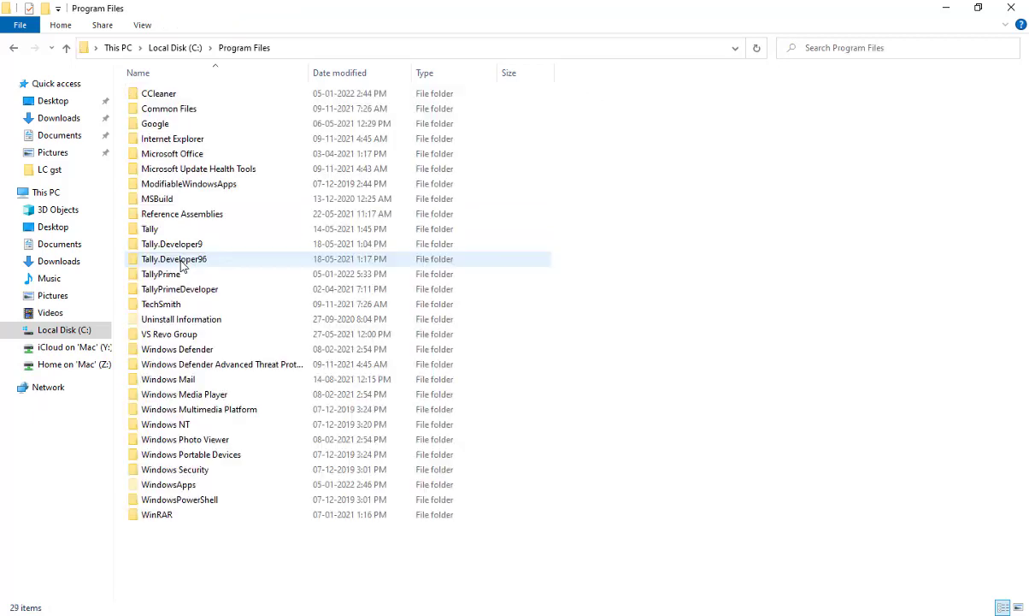
double_click(182, 275)
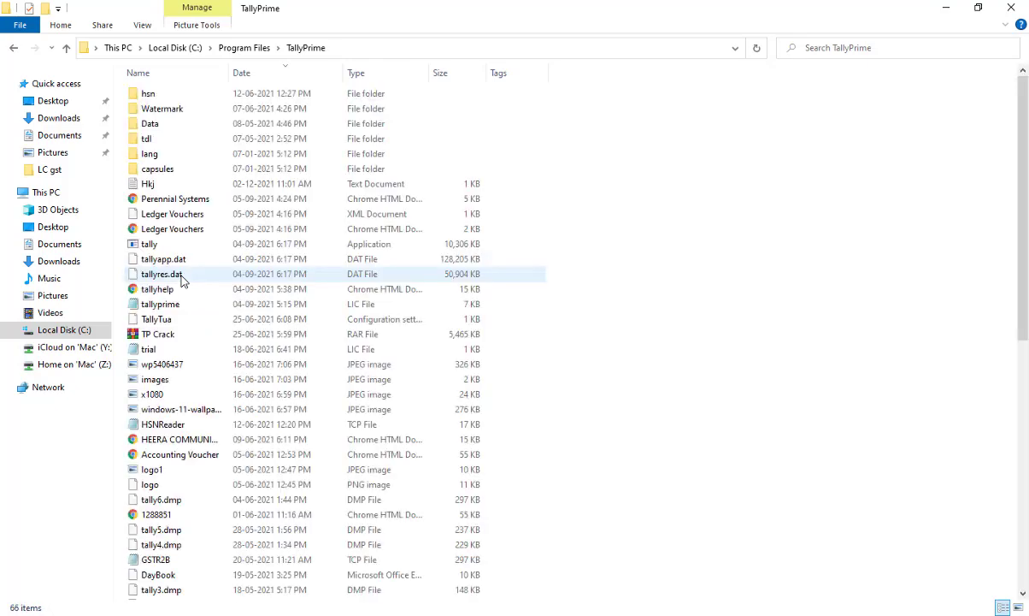
double_click(152, 94)
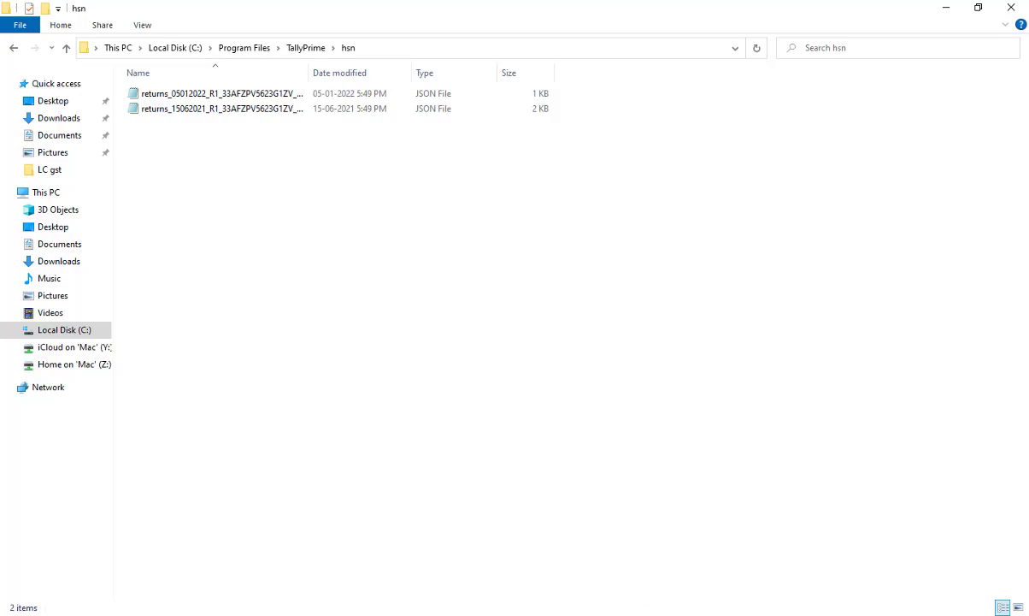
- Look at the Veeyes TSS feature list image, and switch to TallyPrime to close the open reports back to the Gateway
key("alt+Tab")
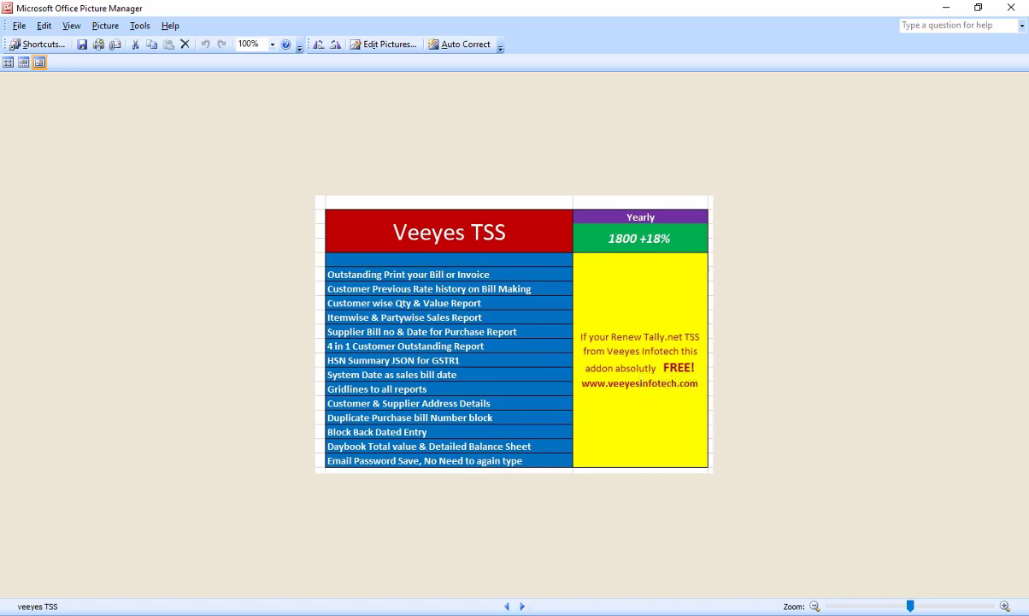
left_click(503, 556)
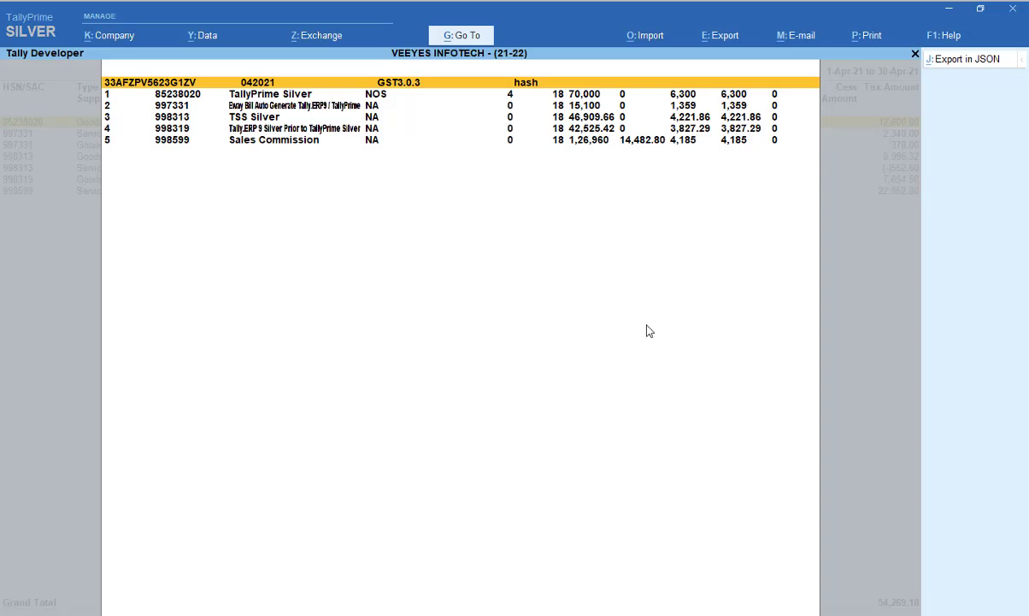
key("Escape")
key("Escape")
key("Escape")
key("Escape")
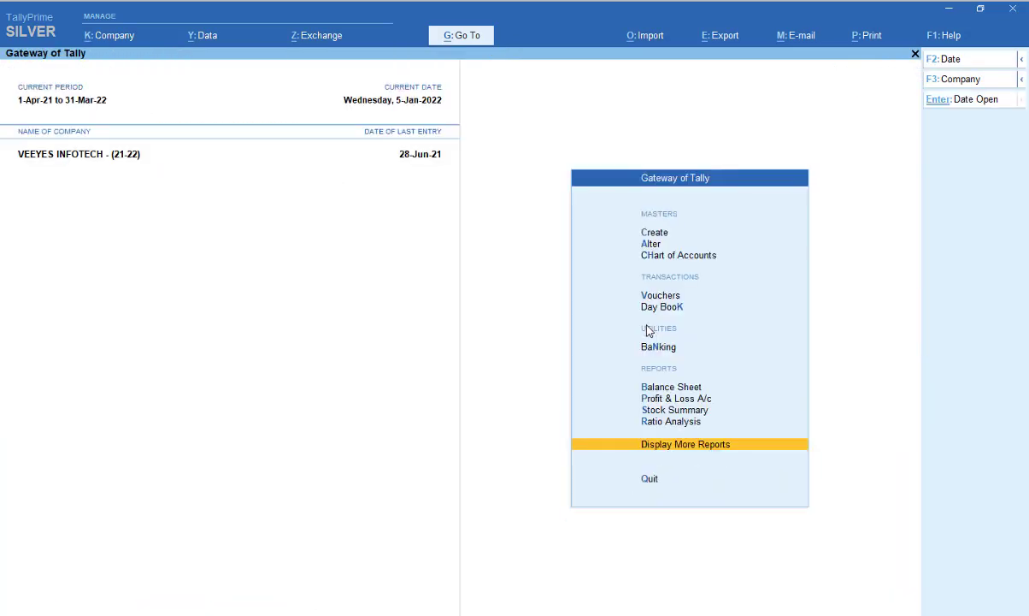
- Open voucher creation and examine the date and supplier invoice fields of the blank purchase voucher
key("Home")
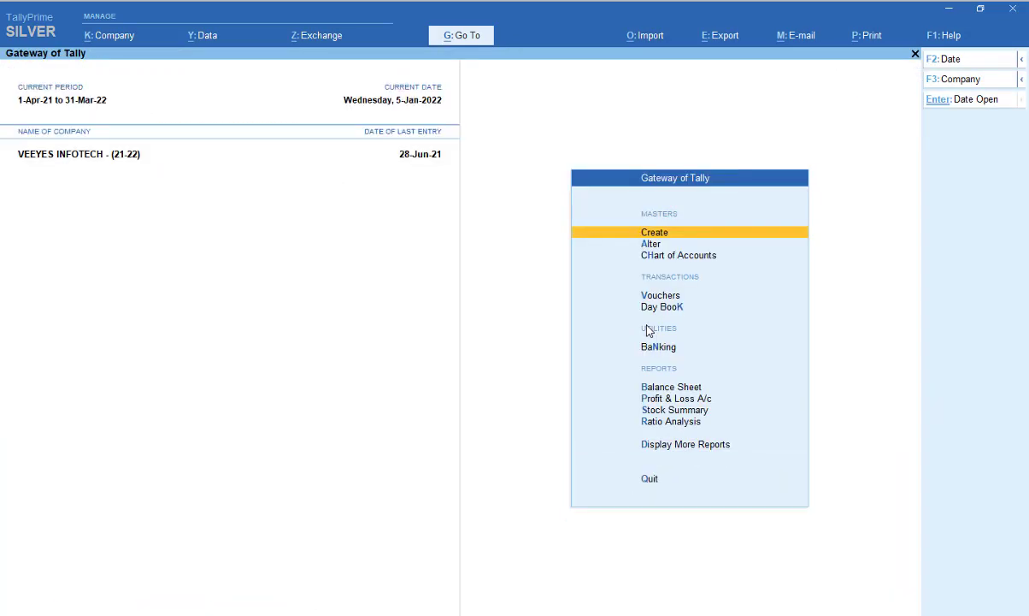
key("Down")
key("Down")
key("Down")
key("Down")
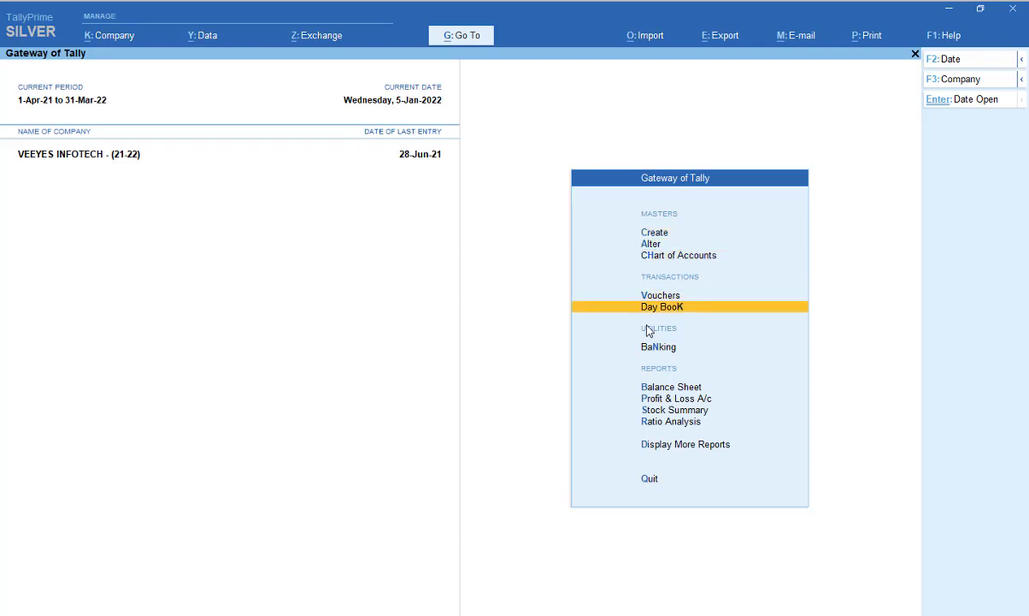
key("Up")
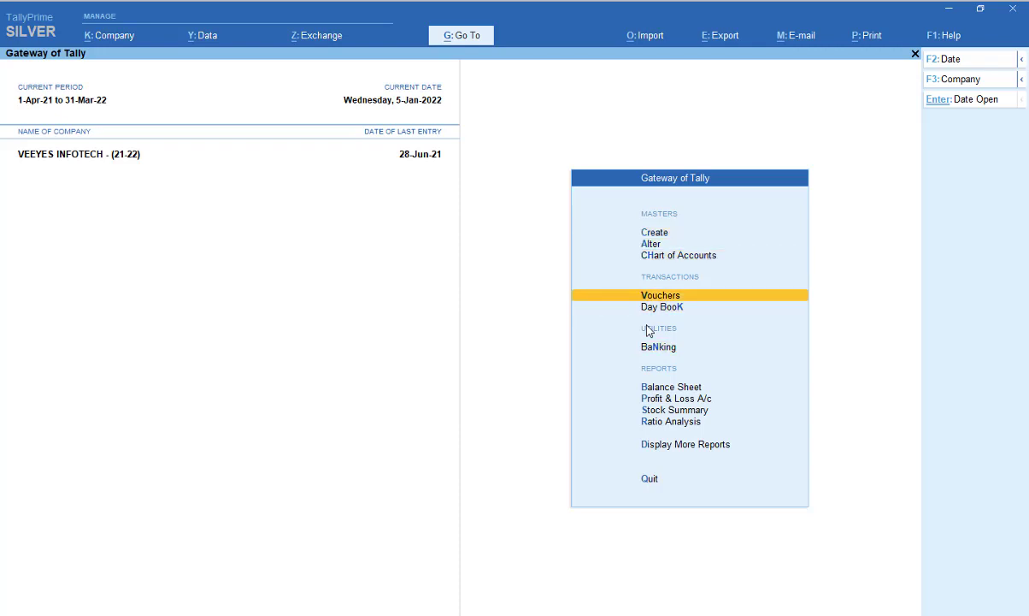
key("Return")
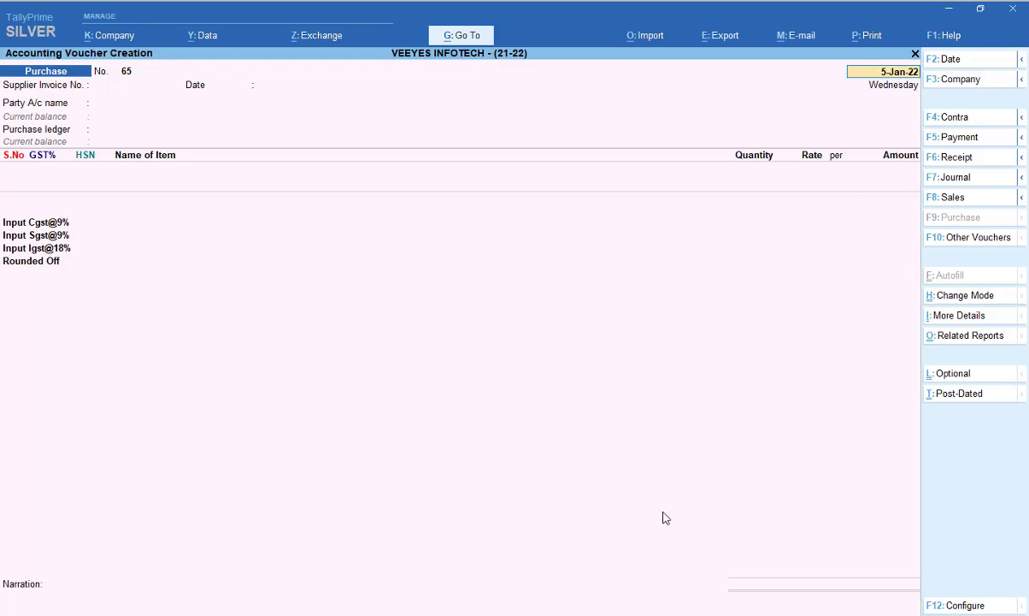
- Leave the blank purchase voucher without saving and return to the Gateway of Tally, declining to quit
key("alt+Tab")
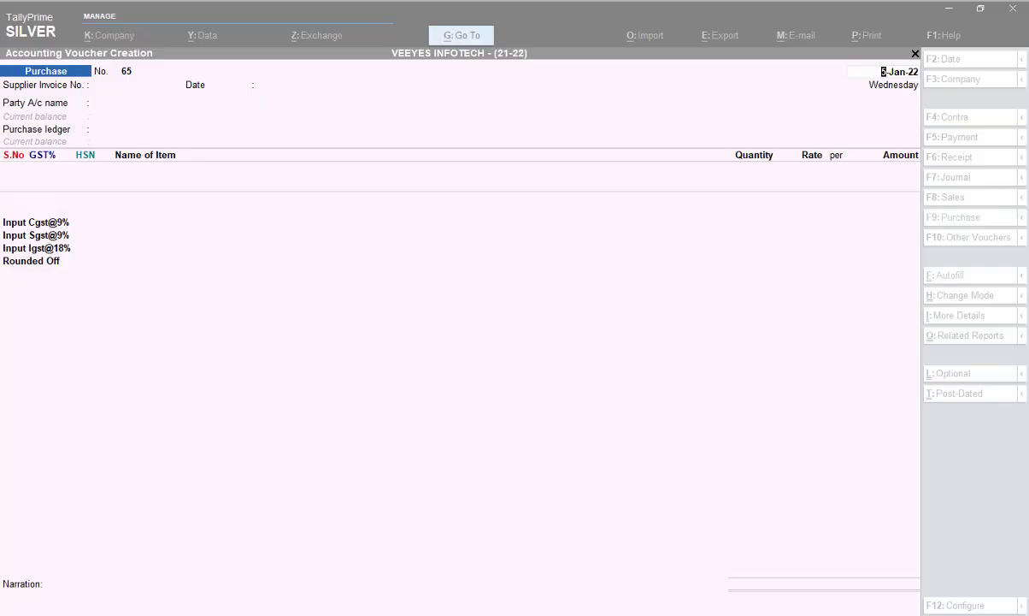
key("Escape")
key("Escape")
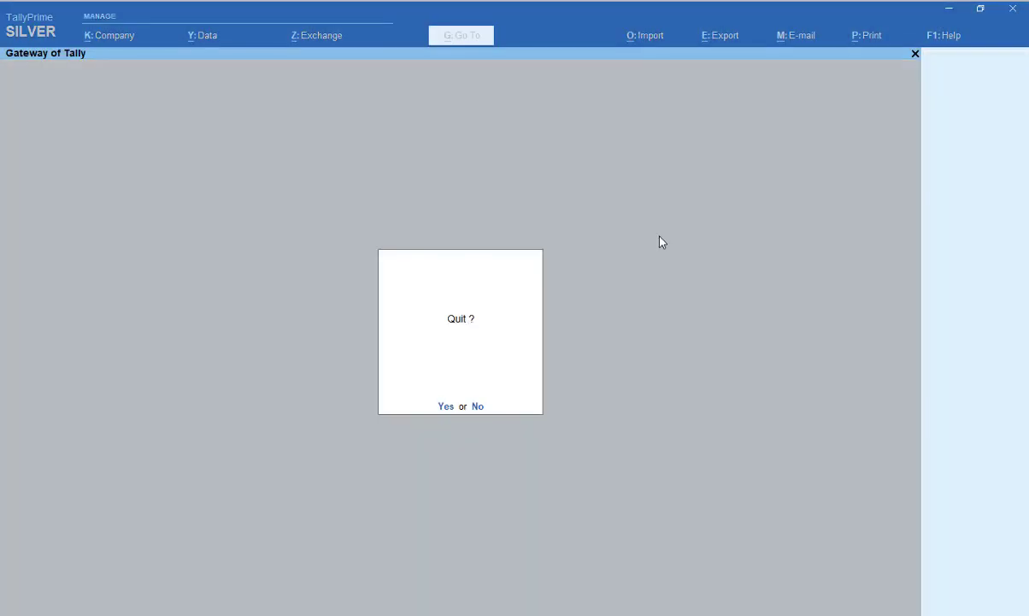
key("n")
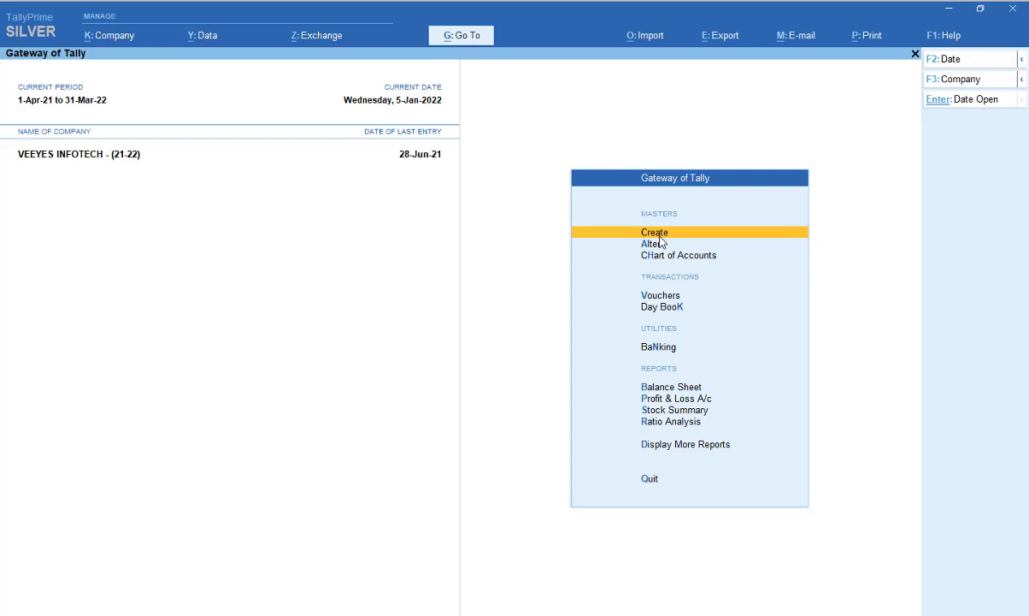
- Open the Sales Register and view the June sales voucher list, then close the register
key("d")
key("a")
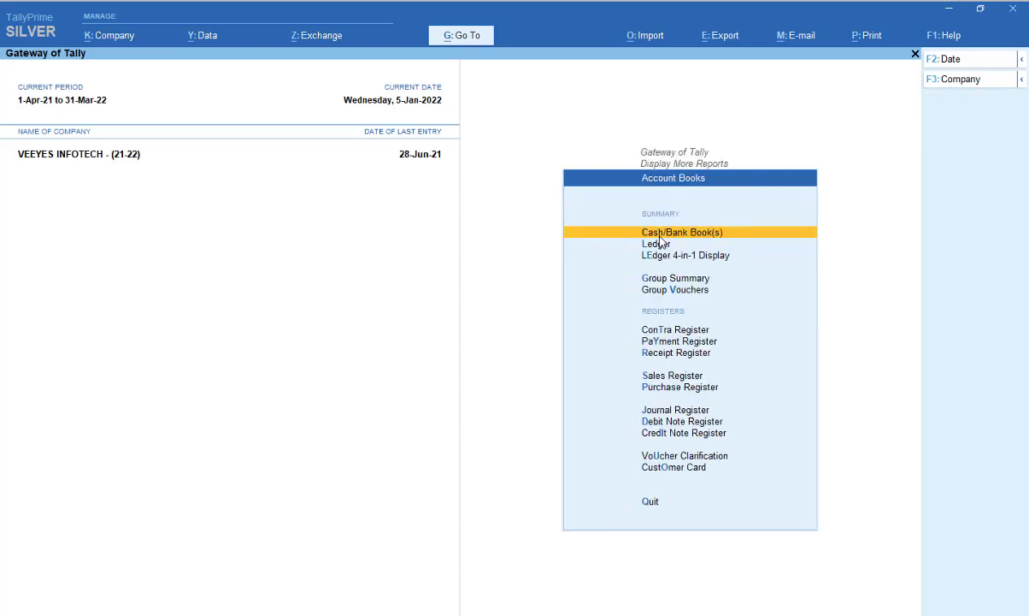
key("s")
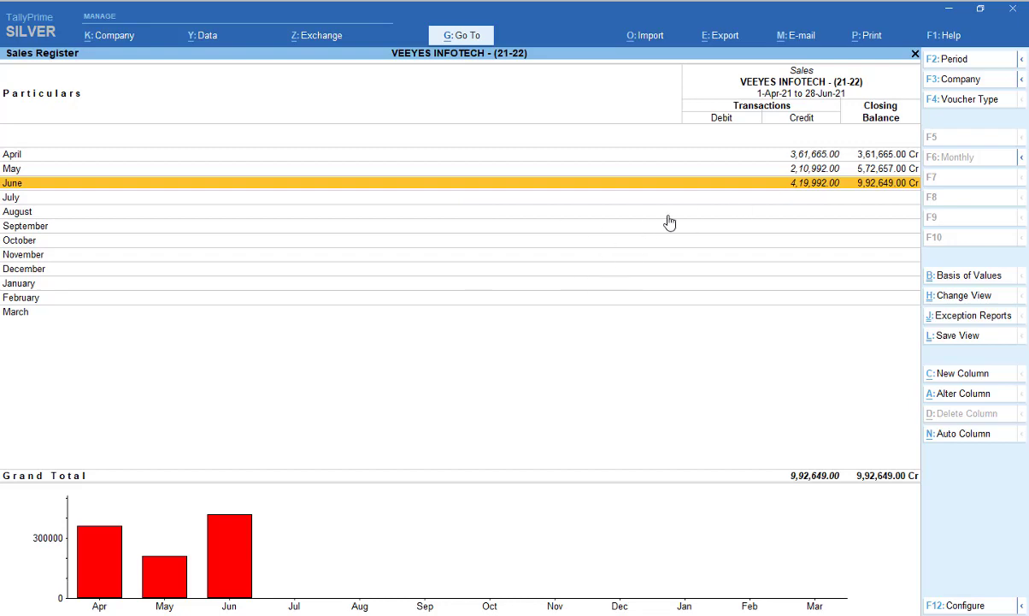
key("Return")
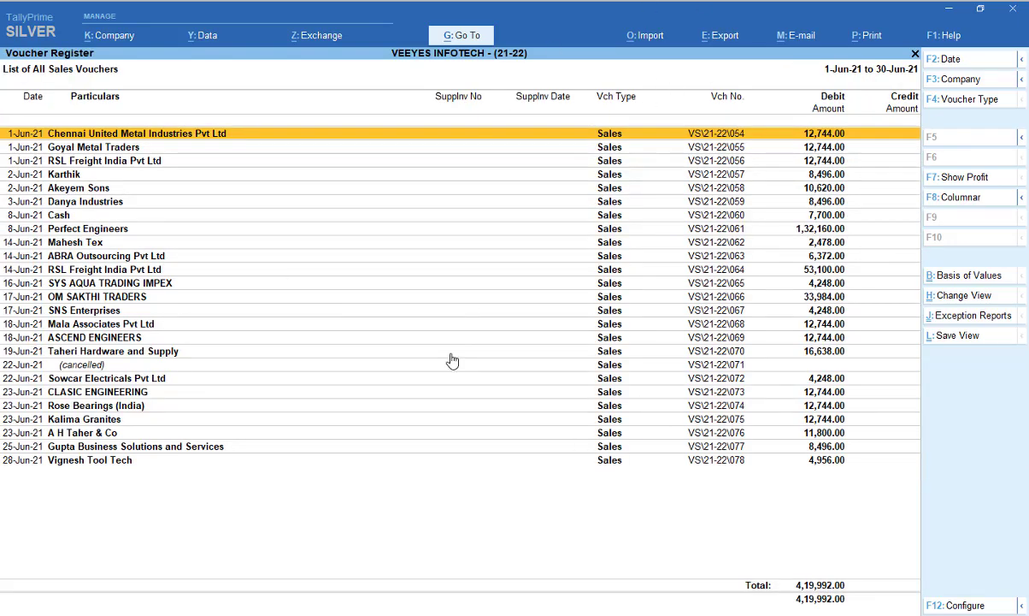
key("Escape")
key("Escape")
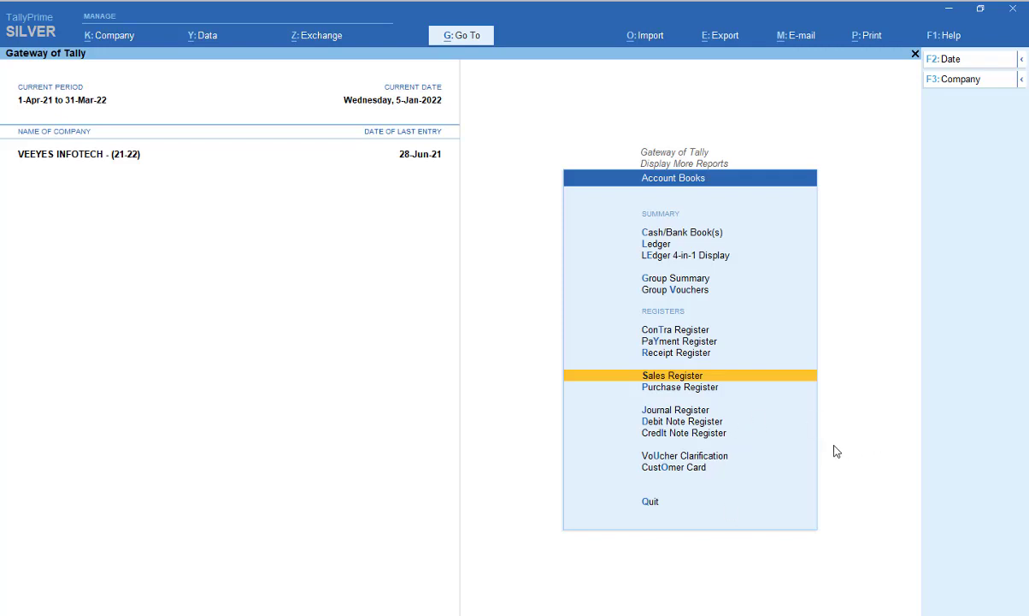
key("Up")
key("Up")
key("Up")
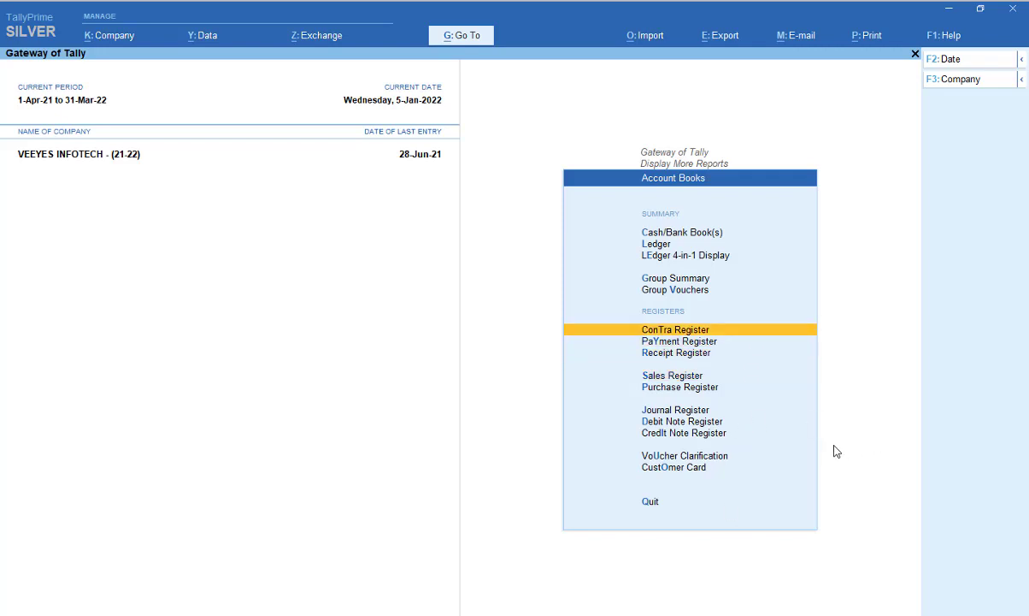
key("Escape")
key("Down")
key("Up")
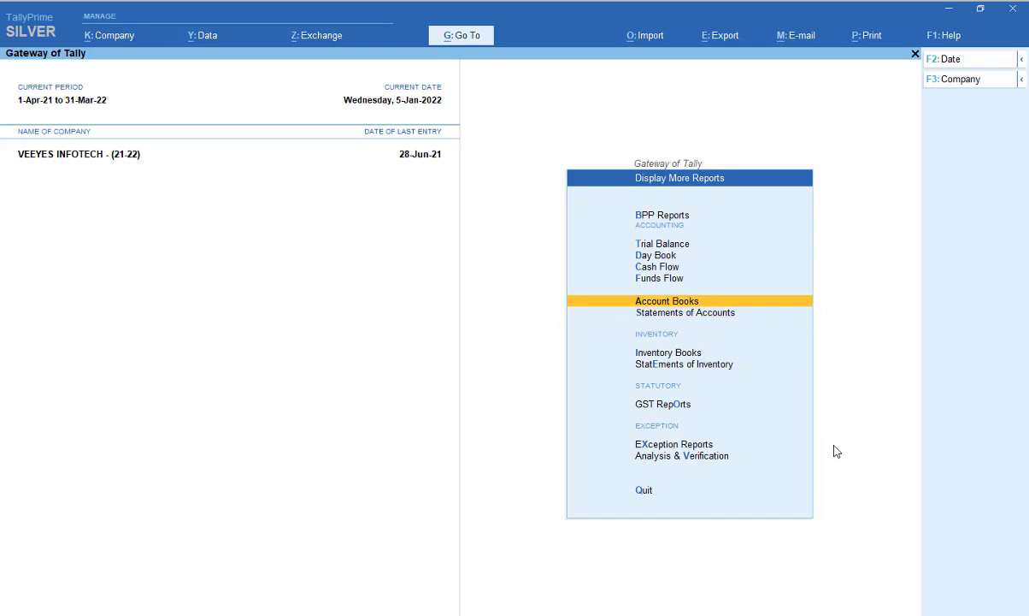
key("Escape")
key("Escape")
key("Escape")
- Open the Purchase Register from Account Books and display the June purchase vouchers
key("d")
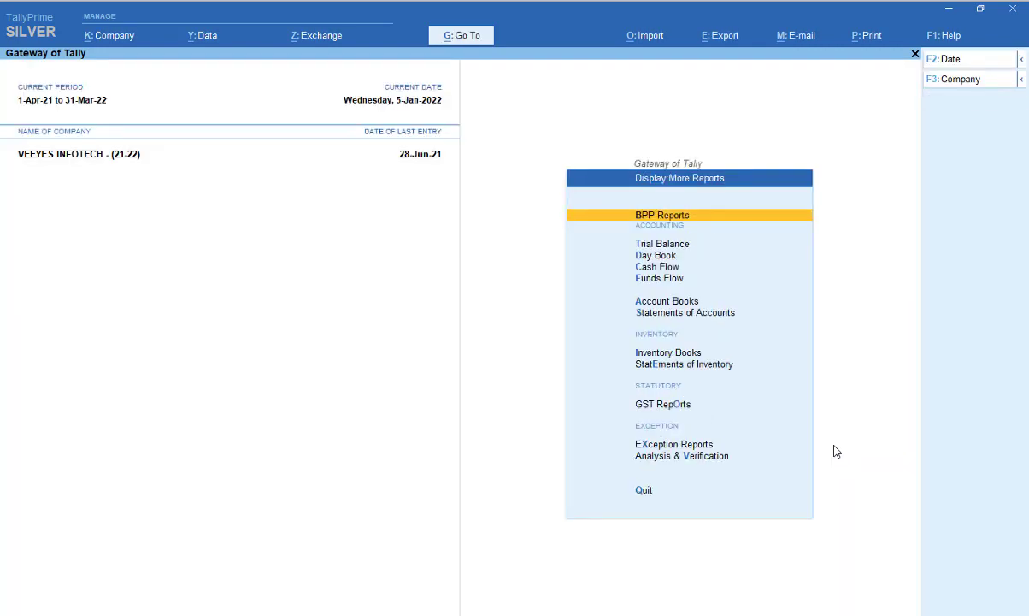
key("a")
key("p")
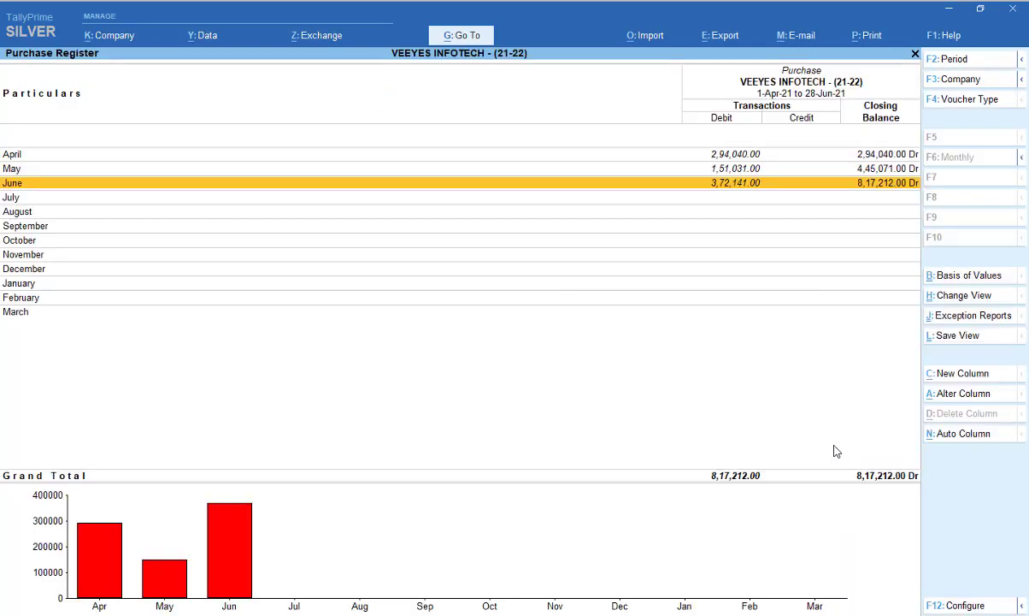
key("Return")
- Go through the June purchase voucher list from first to last and back, examining the supplier invoice numbers and dates
key("Down")
key("Down")
key("Down")
key("Down")
key("Down")
key("Down")
key("Down")
key("Down")
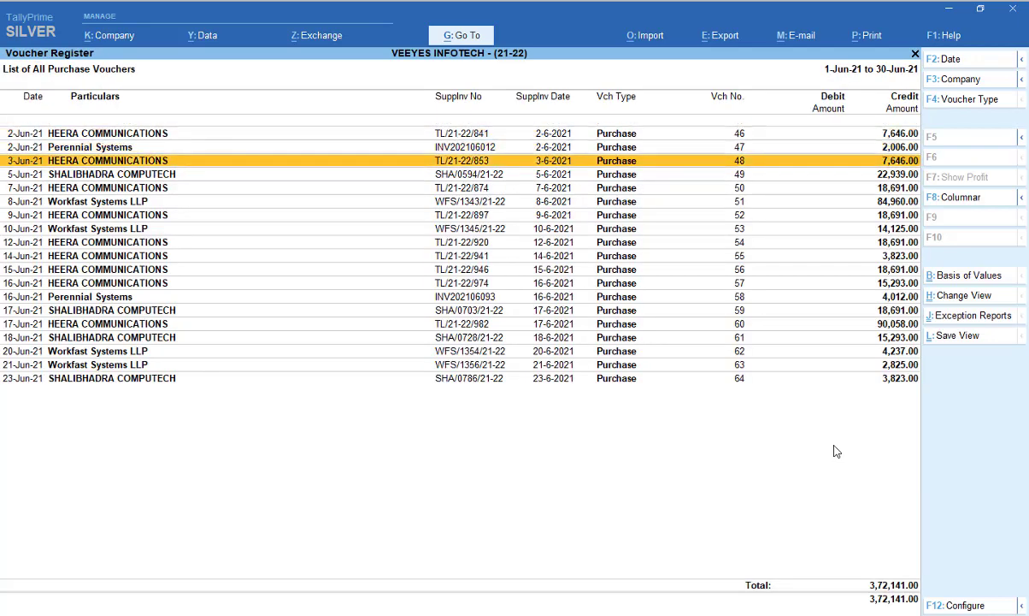
key("Down")
key("Down")
key("Down")
key("Down")
key("Down")
key("Down")
key("Down")
key("Down")
key("Down")
key("Down")
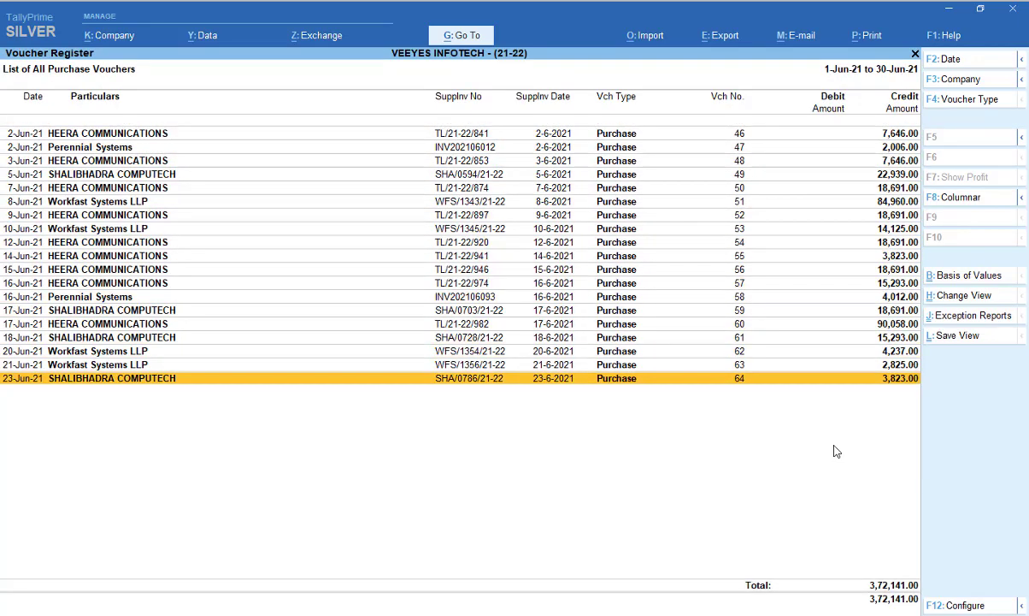
key("Up")
key("Up")
key("Up")
key("Up")
key("Up")
key("Up")
key("Up")
key("Up")
key("Up")
key("Up")
key("Up")
key("Up")
key("Up")
key("Up")
key("Up")
key("Up")
key("Up")
key("Up")
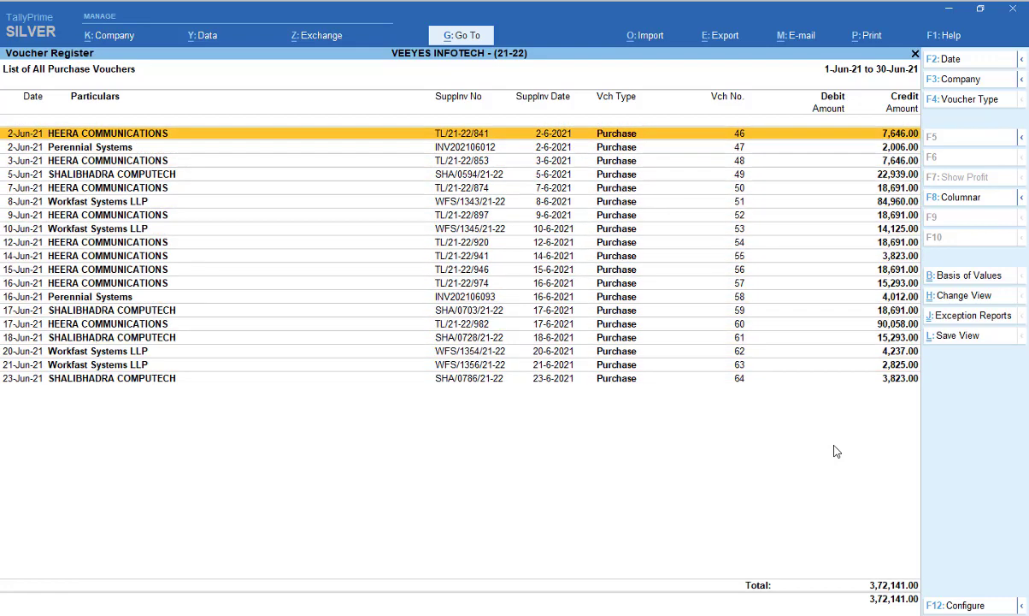
- Copy the supplier invoice number from the first June purchase voucher, leave it without saving and return to the Gateway of Tally
key("Return")
key("Return")
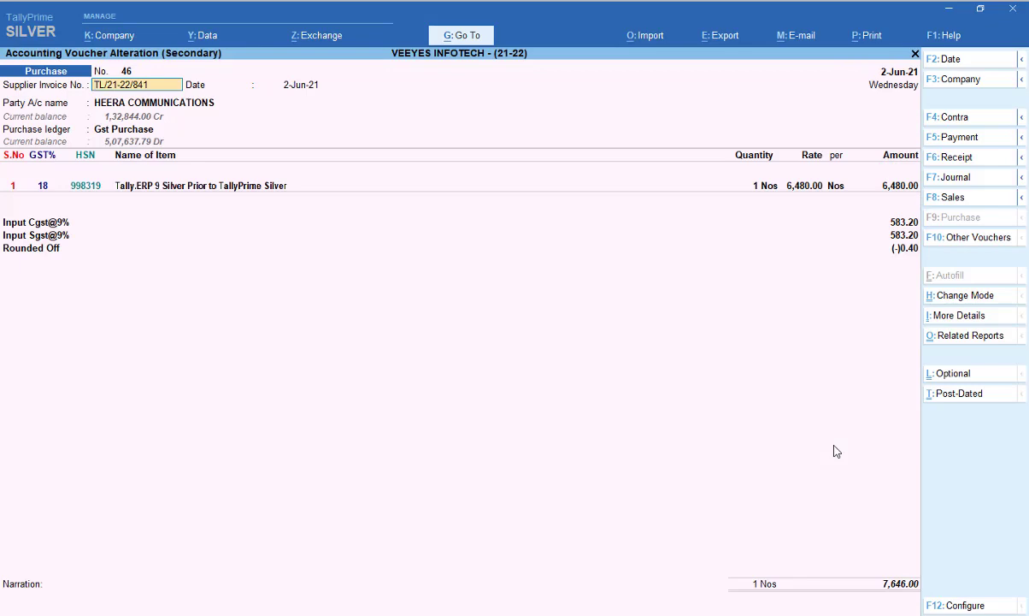
key("ctrl")
key("ctrl+BackSpace")
key("Escape")
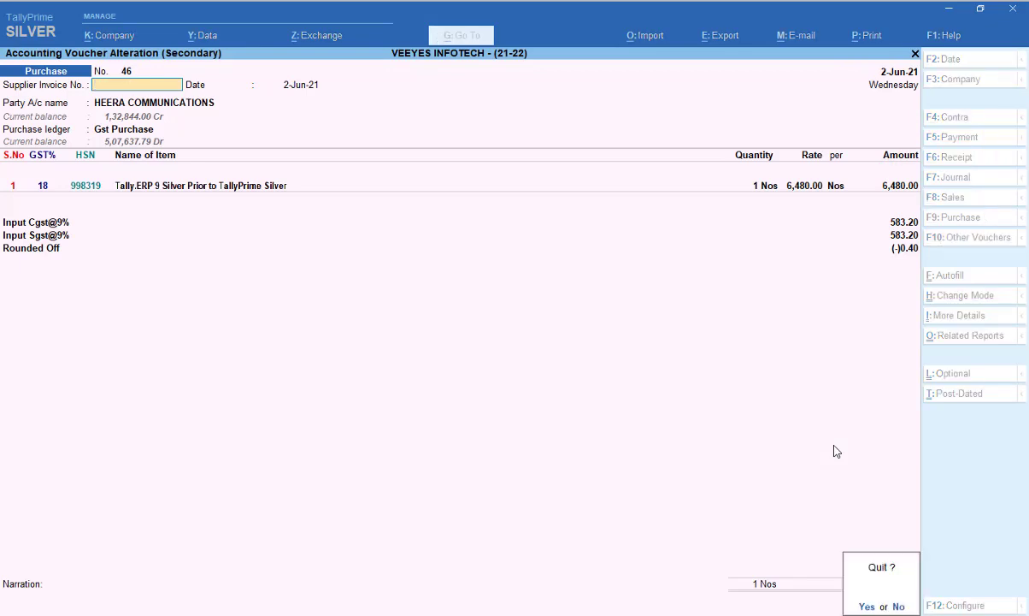
key("y")
key("Escape")
key("Escape")
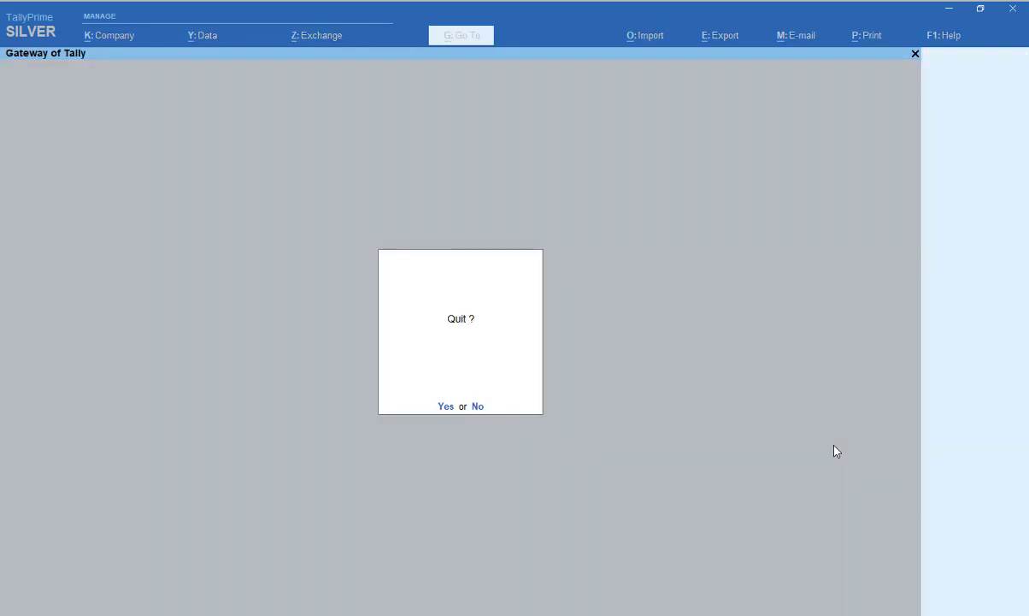
key("Escape")
- Start a new purchase voucher dated 5-Jan-22 with supplier invoice number TL/21-22/841 and invoice date 5-Jan-22
key("v")
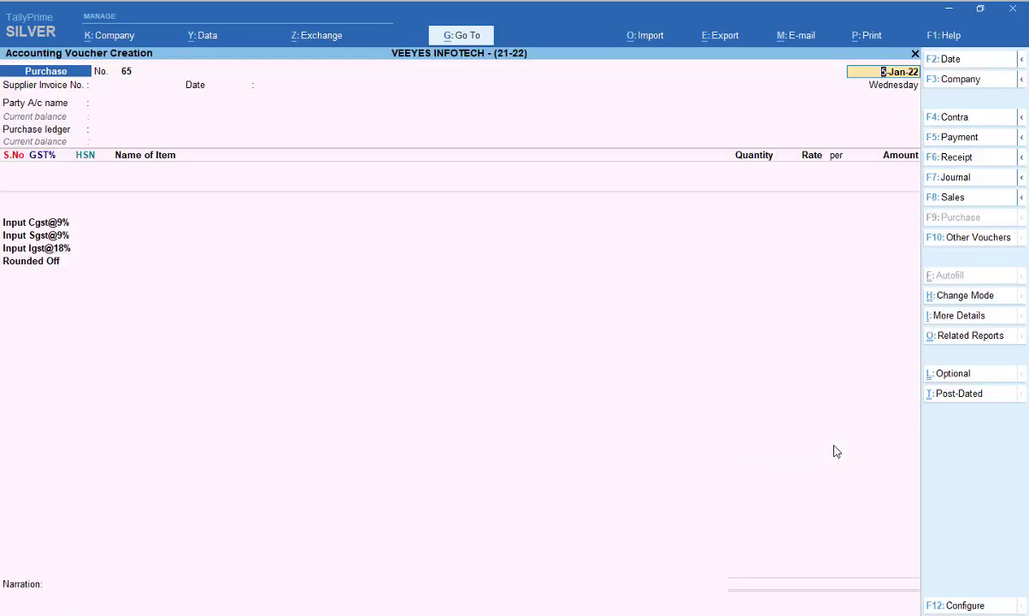
key("Return")
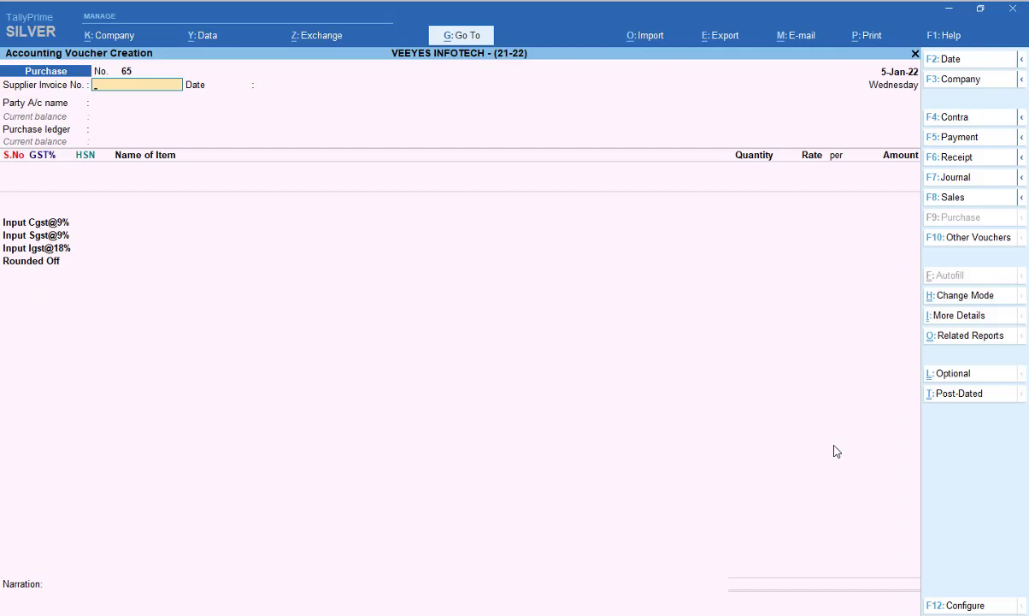
key("ctrl")
type("TL/21-22/841")
key("Return")
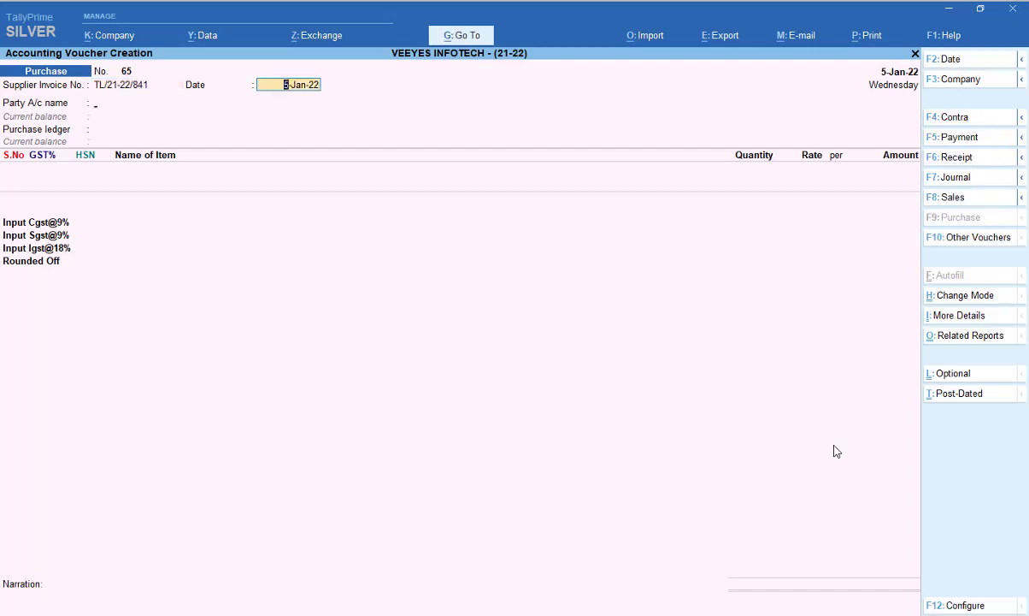
key("Return")
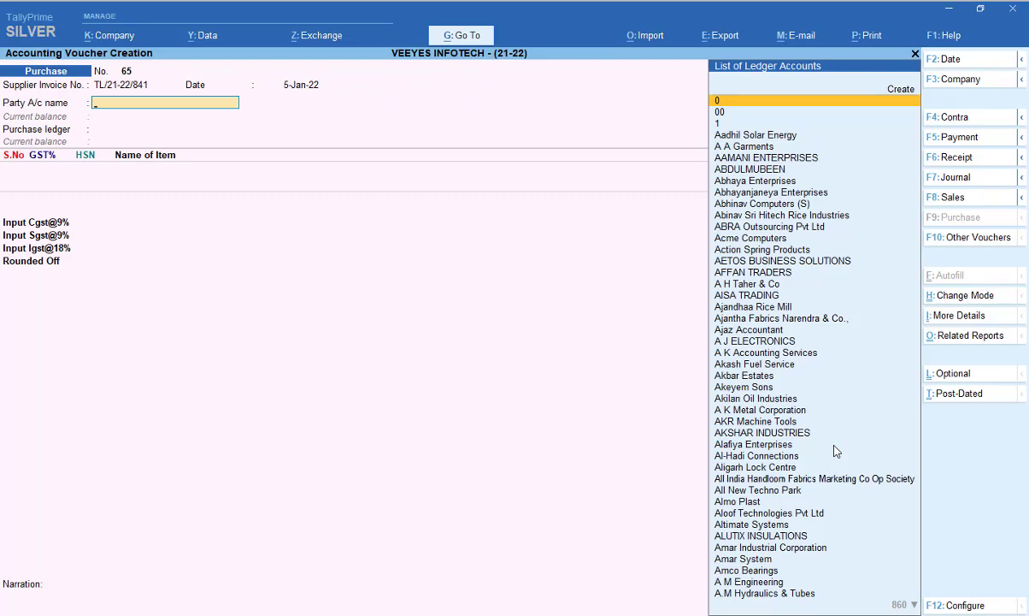
- Try to set HEERA COMMUNICATIONS as the party account, and leave the purchase voucher without saving
type("Hee")
key("Return")
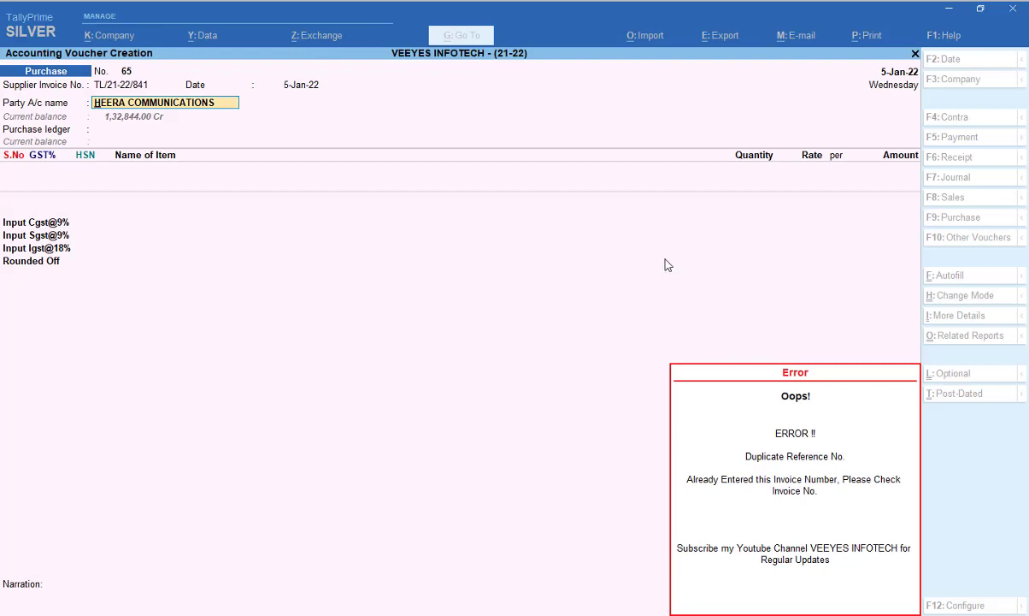
key("Return")
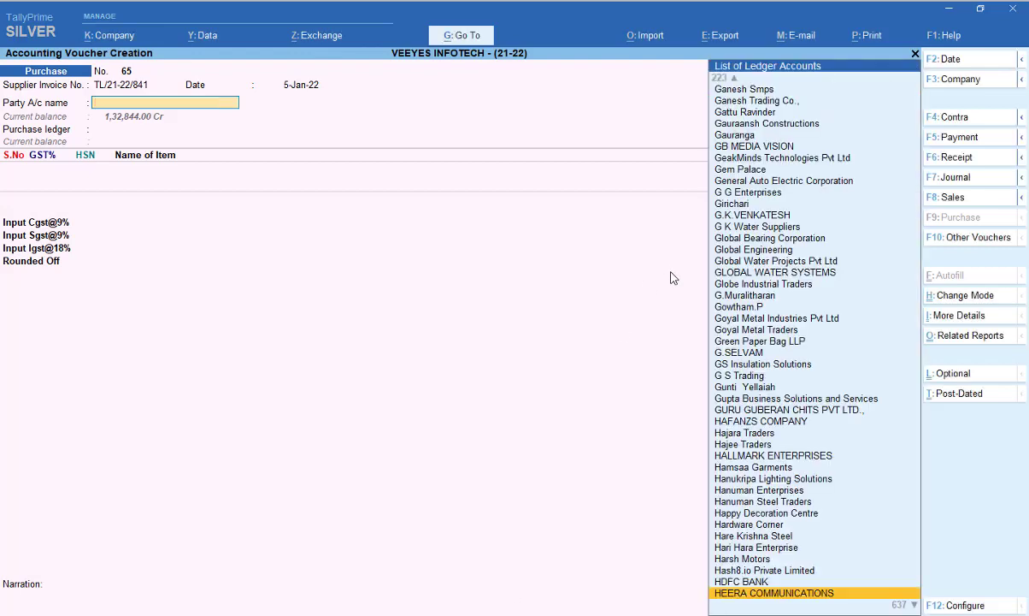
key("Escape")
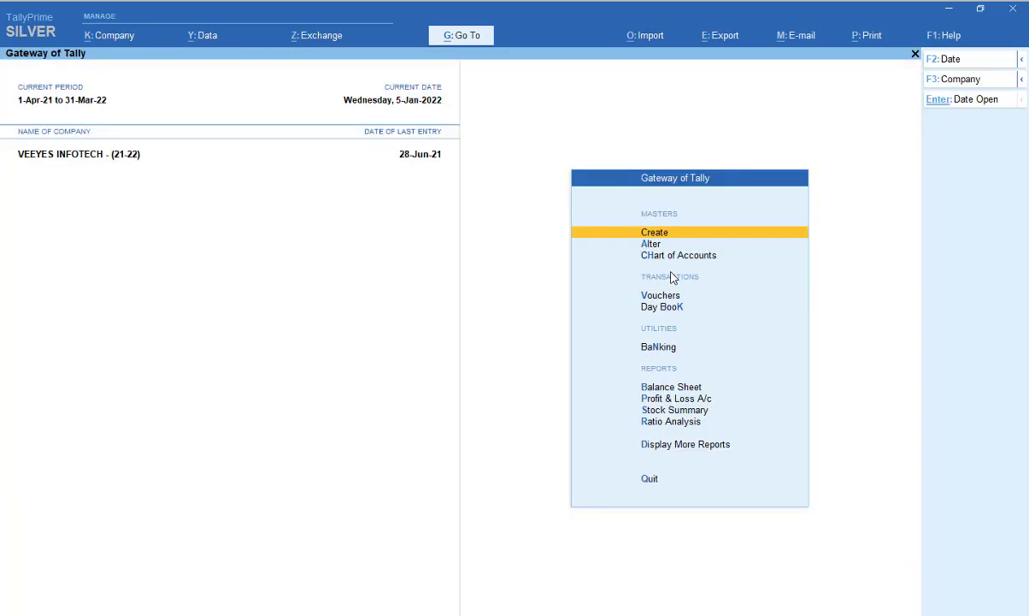
- Open the add-on features under TDL management, review the Business Power Pack options and leave without saving
left_click(954, 40)
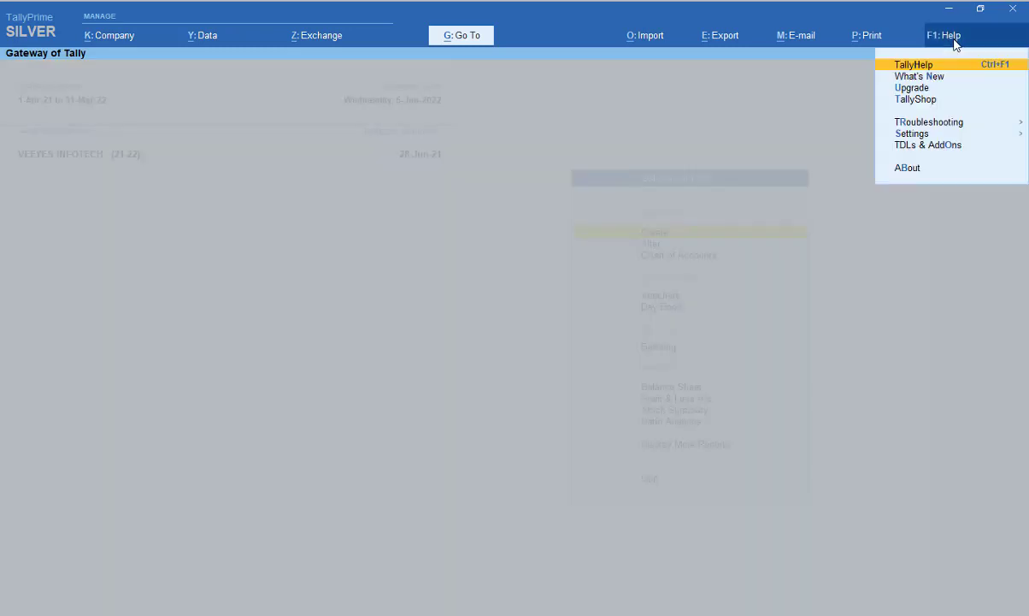
left_click(946, 149)
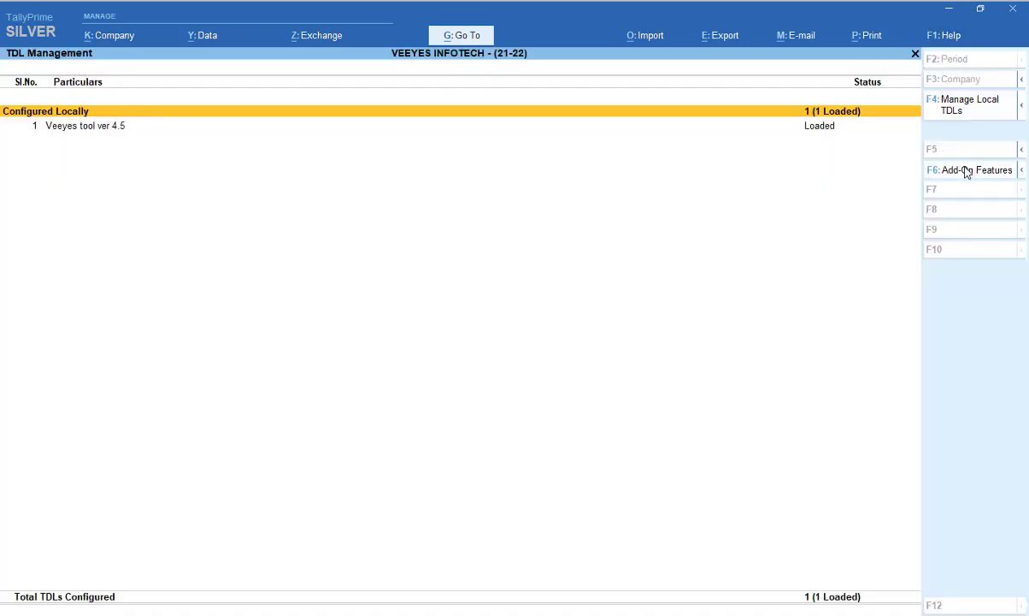
left_click(936, 168)
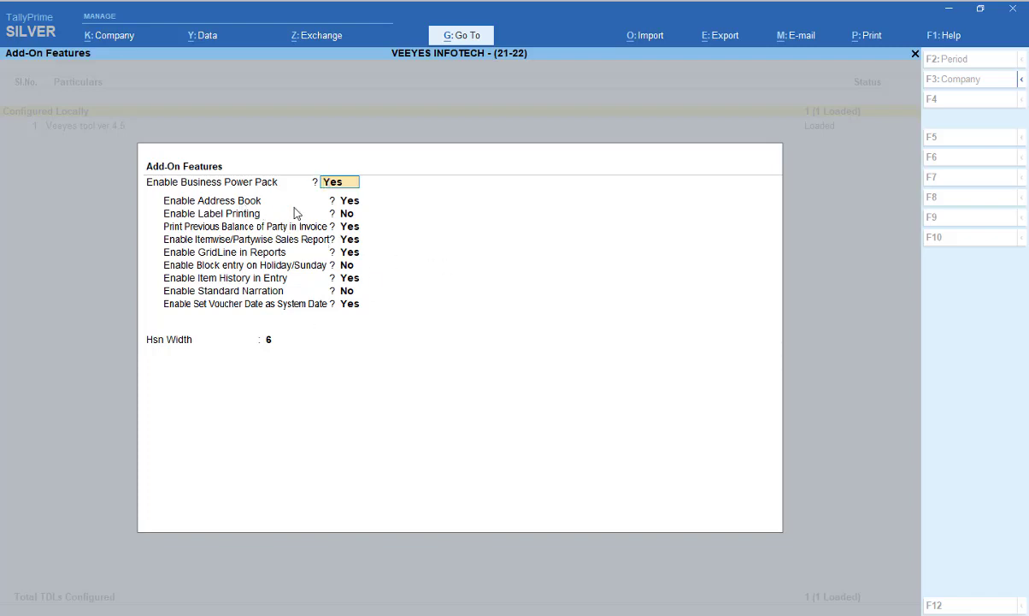
key("BackSpace")
key("Escape")
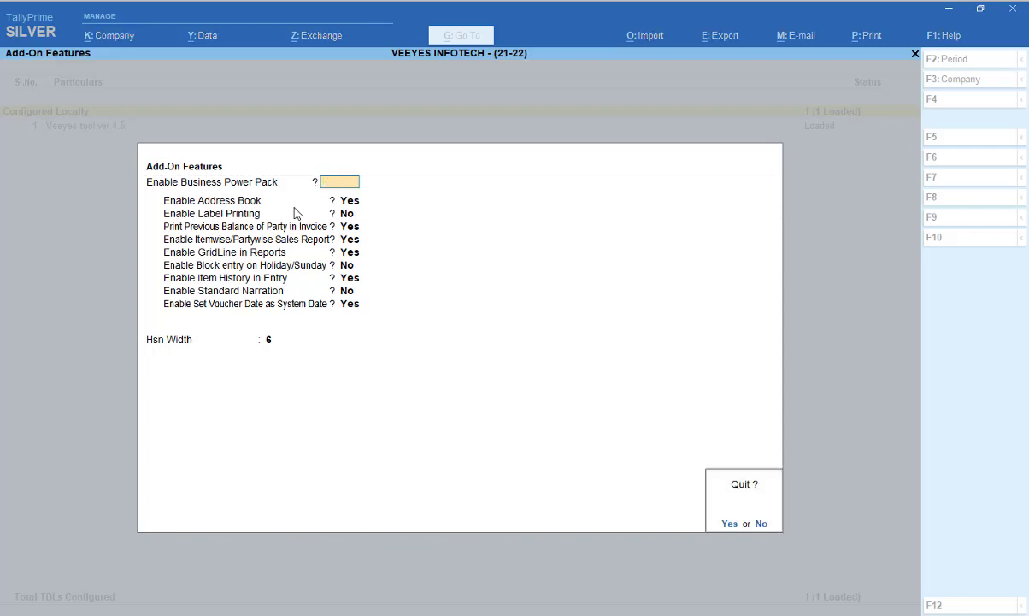
key("y")
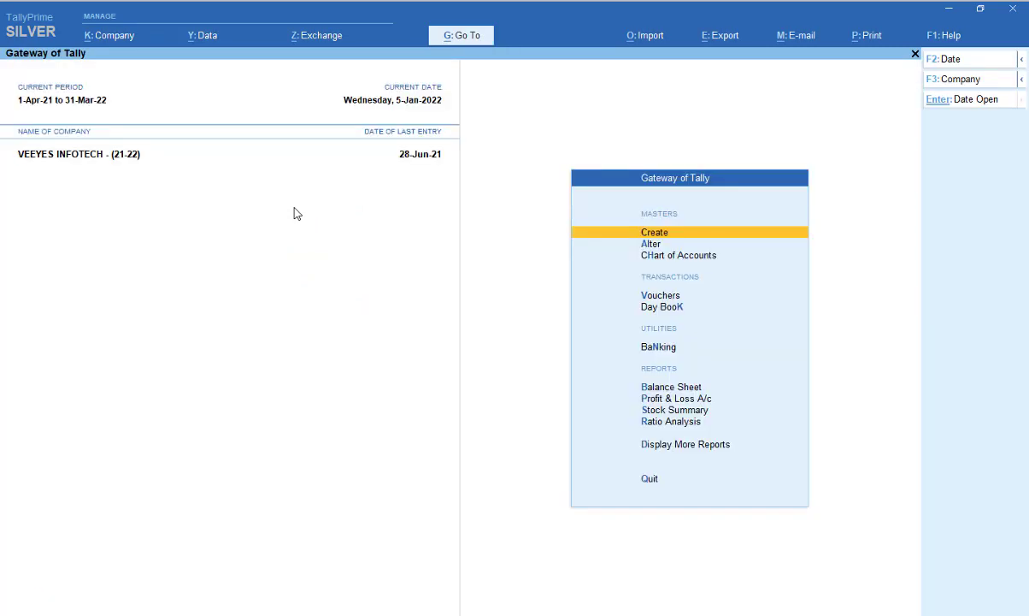
- View the Address Book in BPP Reports for the Sundry Debtors group, and return to the BPP report list
key("d")
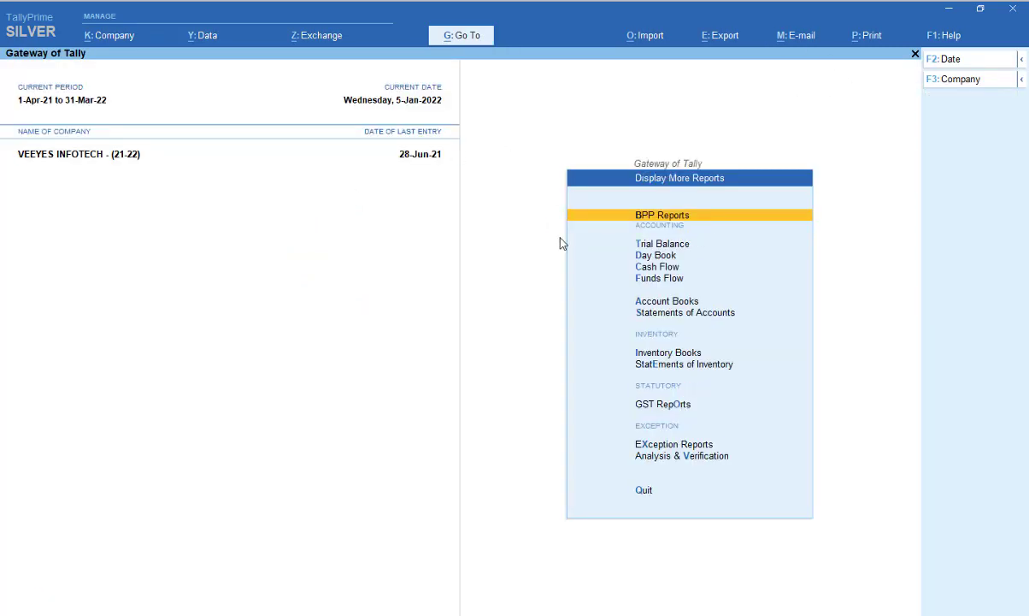
left_click(694, 221)
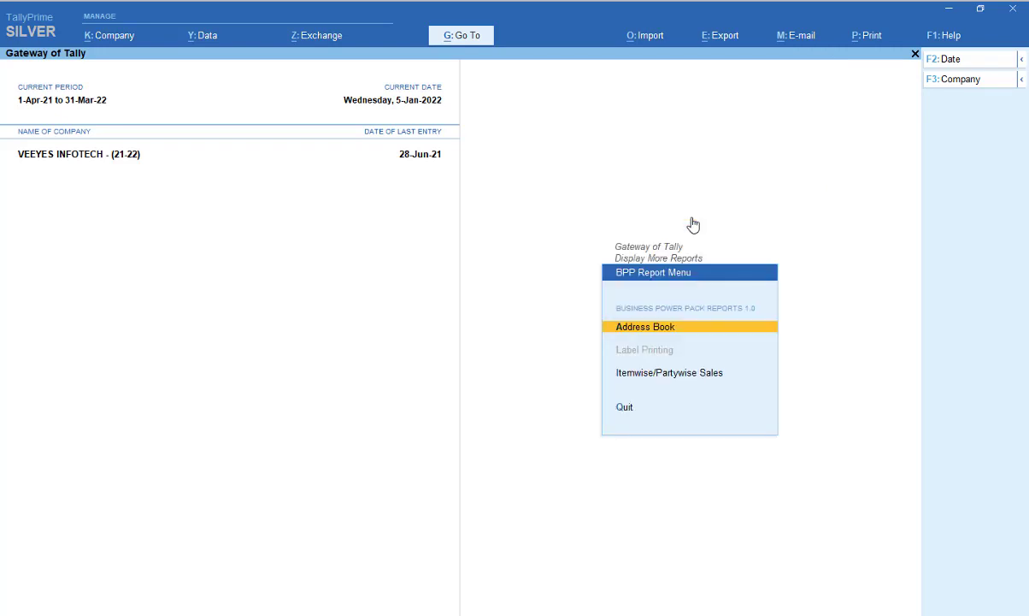
key("Return")
type("Sun")
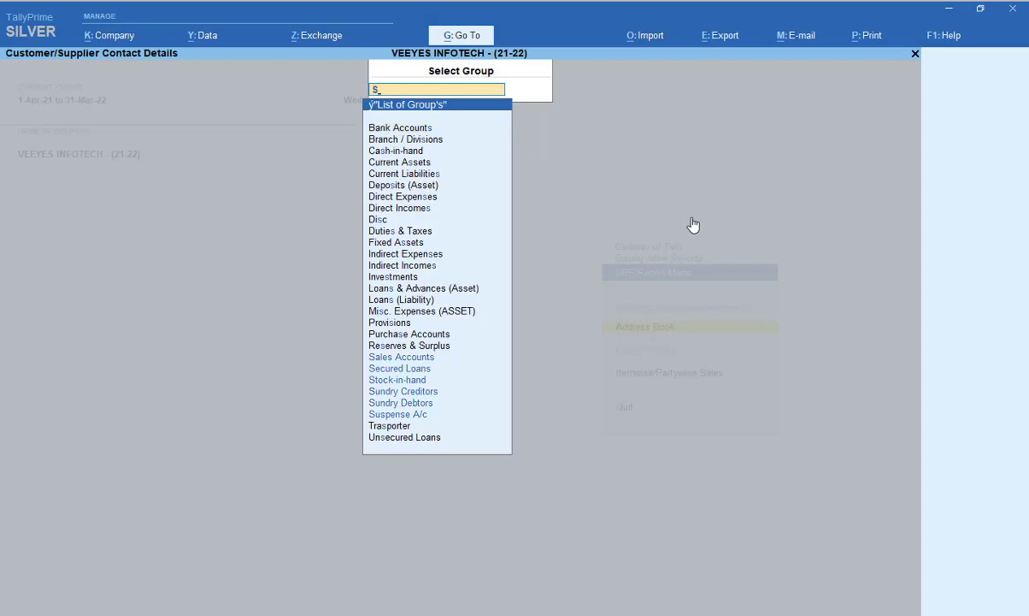
key("Down")
key("Down")
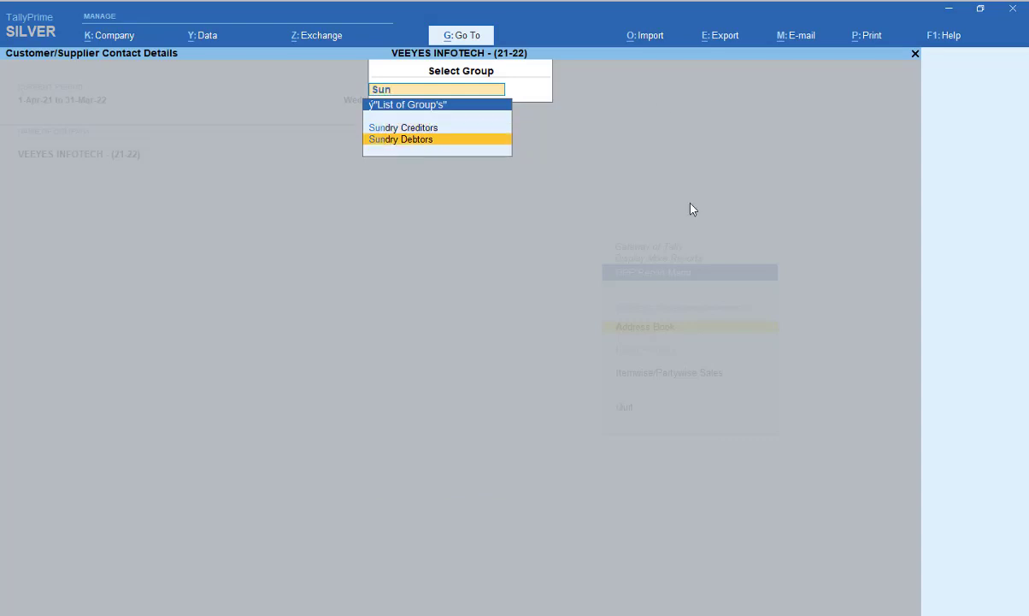
key("Return")
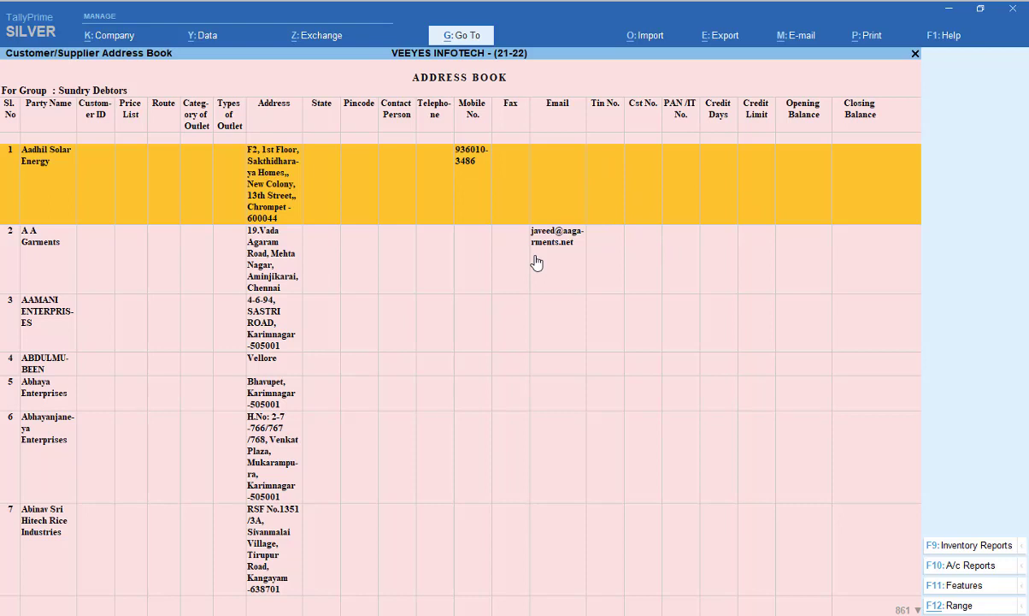
key("Escape")
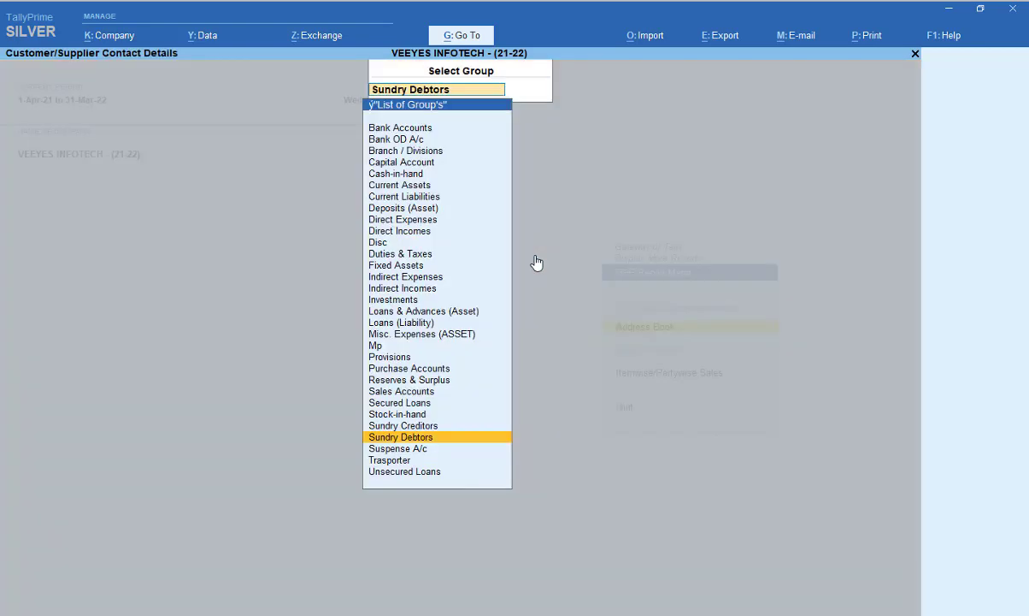
key("BackSpace")
key("Escape")
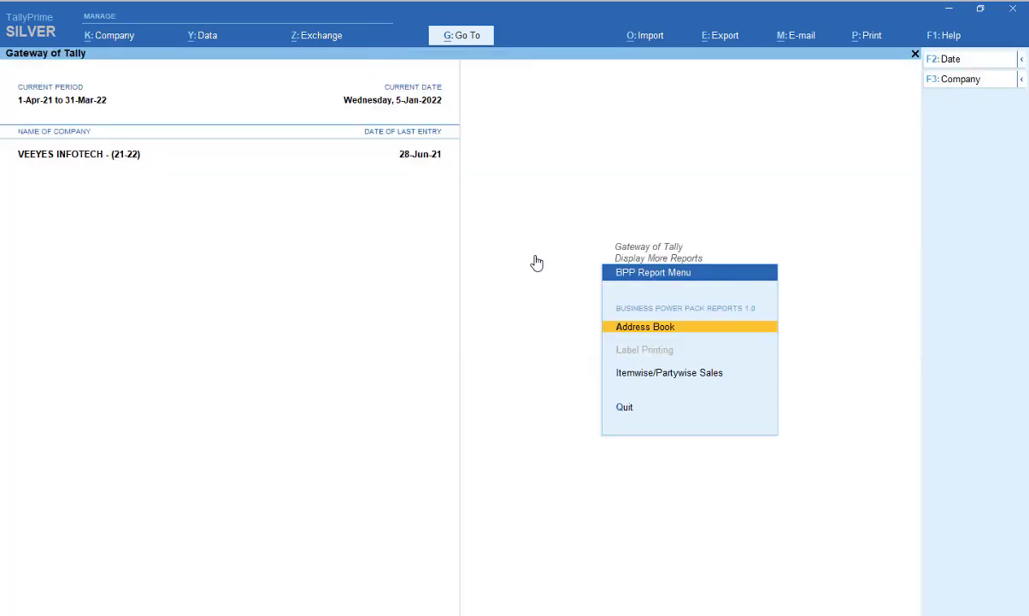
- Open the Itemwise/Partywise Sales report from the BPP reports
key("Down")
key("Down")
key("Up")
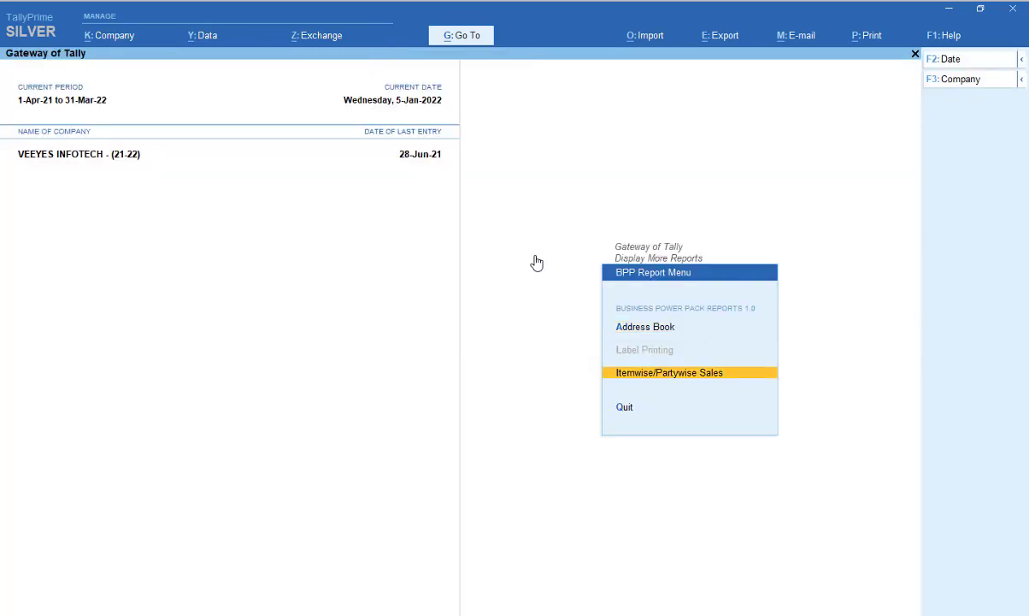
key("Return")
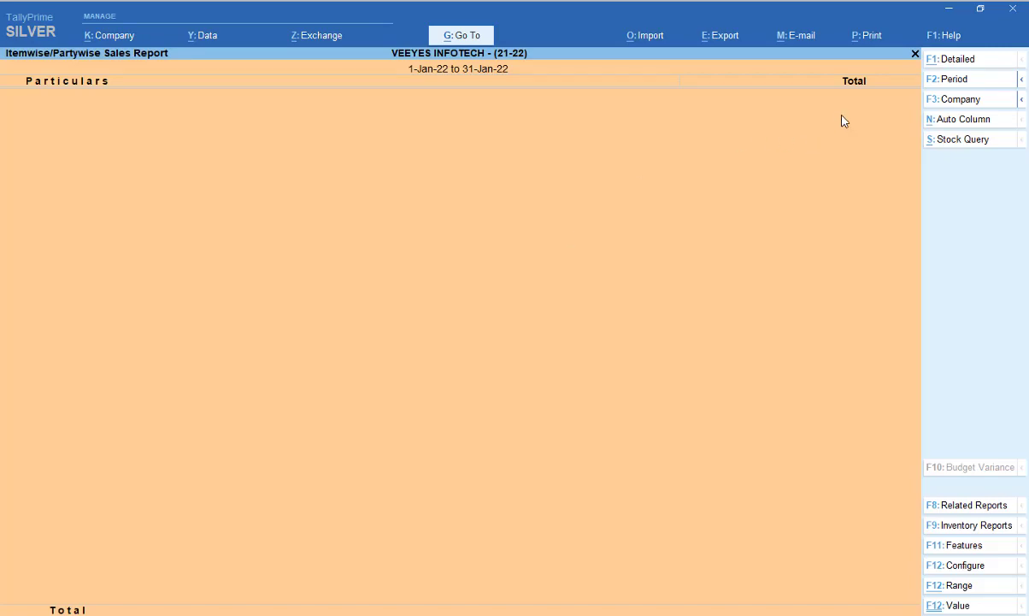
- Show the Itemwise/Partywise Sales report for the period 1-Apr-21 to 28-Jun-21, and return to the Gateway of Tally
left_click(946, 85)
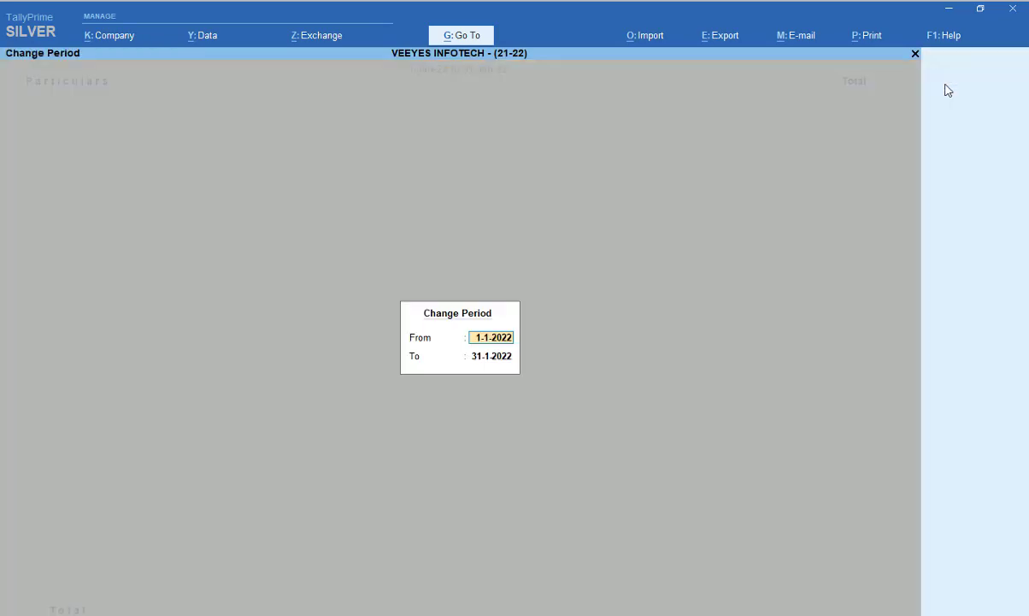
key("BackSpace")
key("Return")
key("BackSpace")
key("Return")
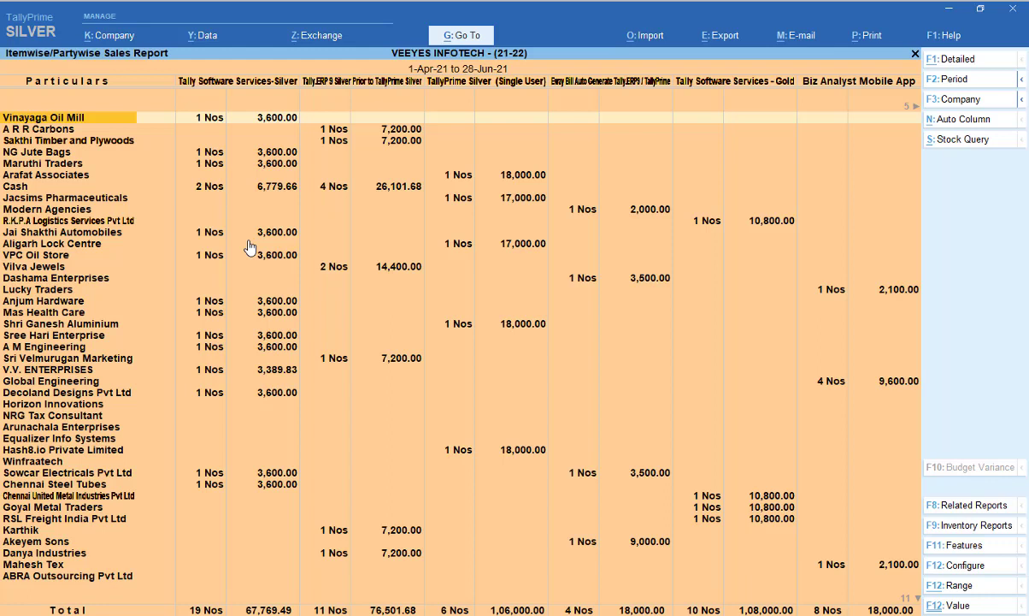
key("Escape")
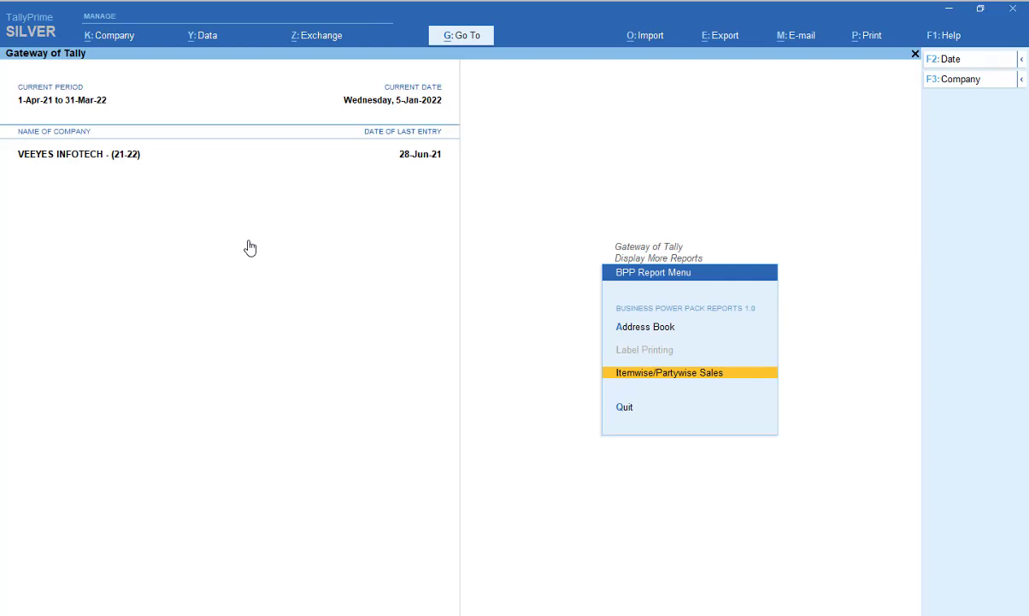
key("Escape")
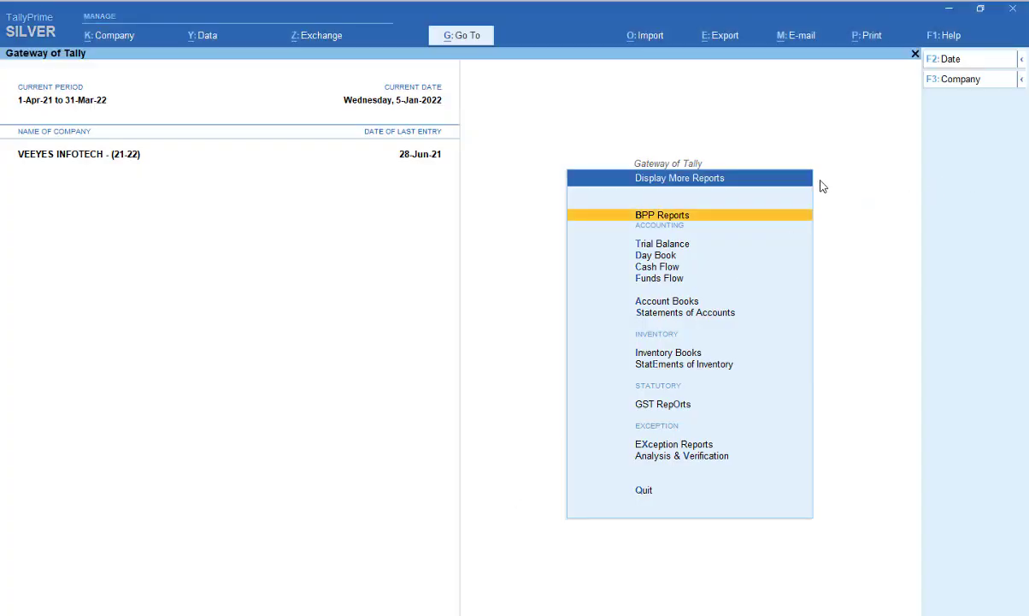
key("Escape")
key("Escape")
key("n")
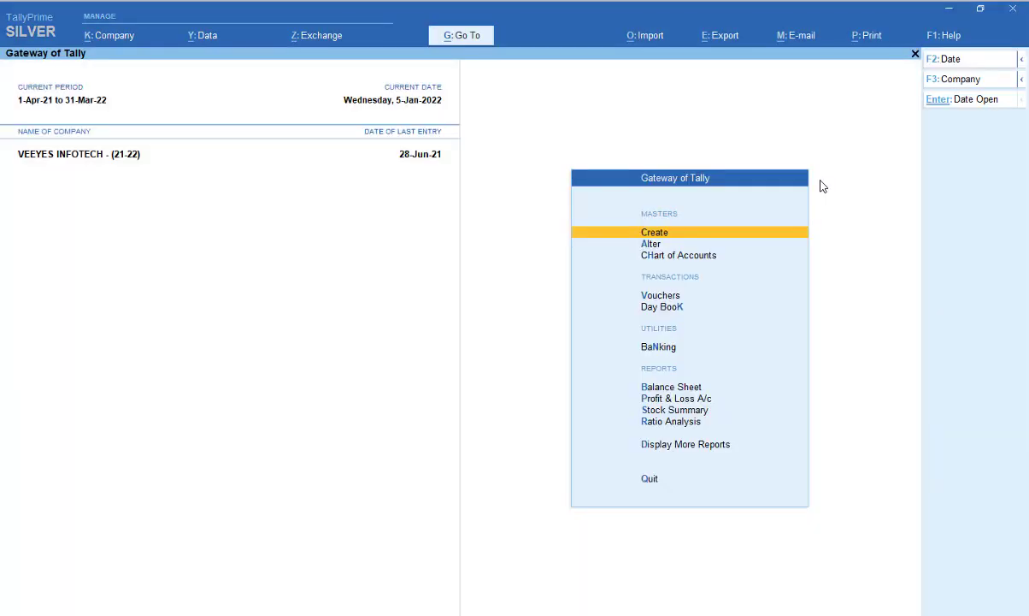
- Set the Date Open period to allow entries and modifications only from 1-1-2022 to 10-1-2022
left_click(980, 101)
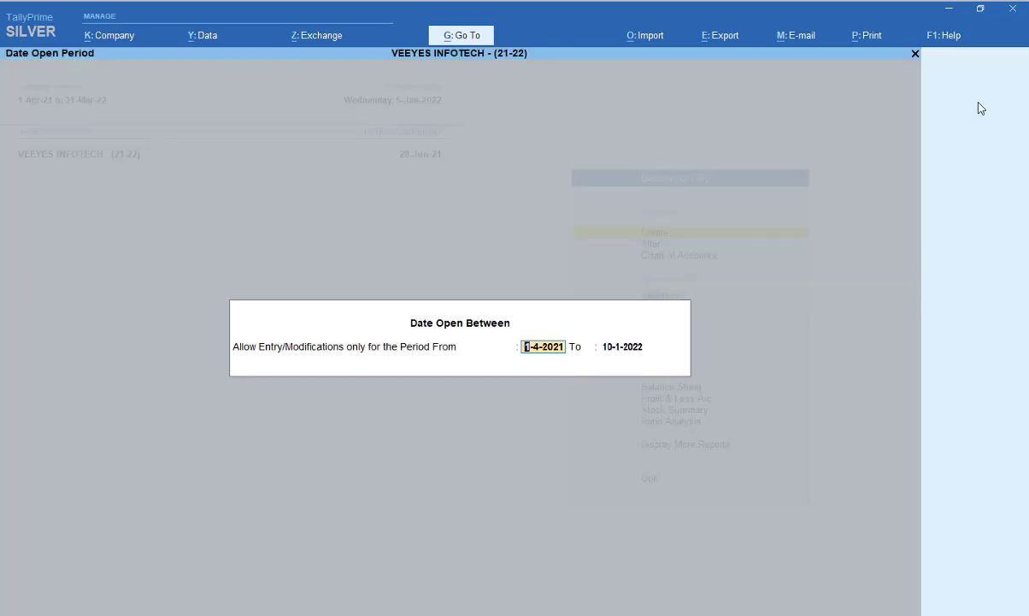
type("1-1-2022")
key("Return")
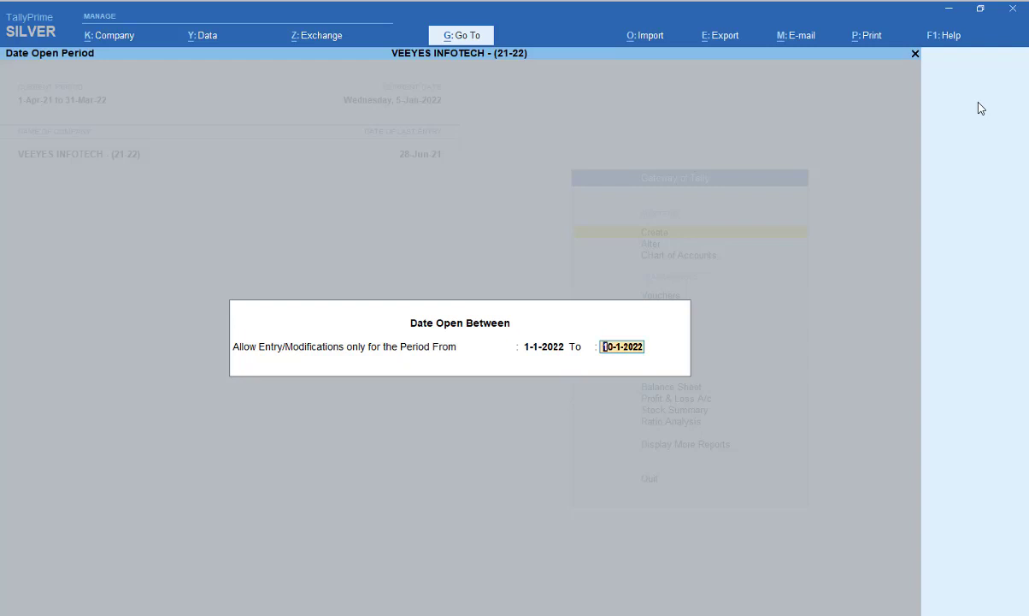
key("Return")
key("Return")
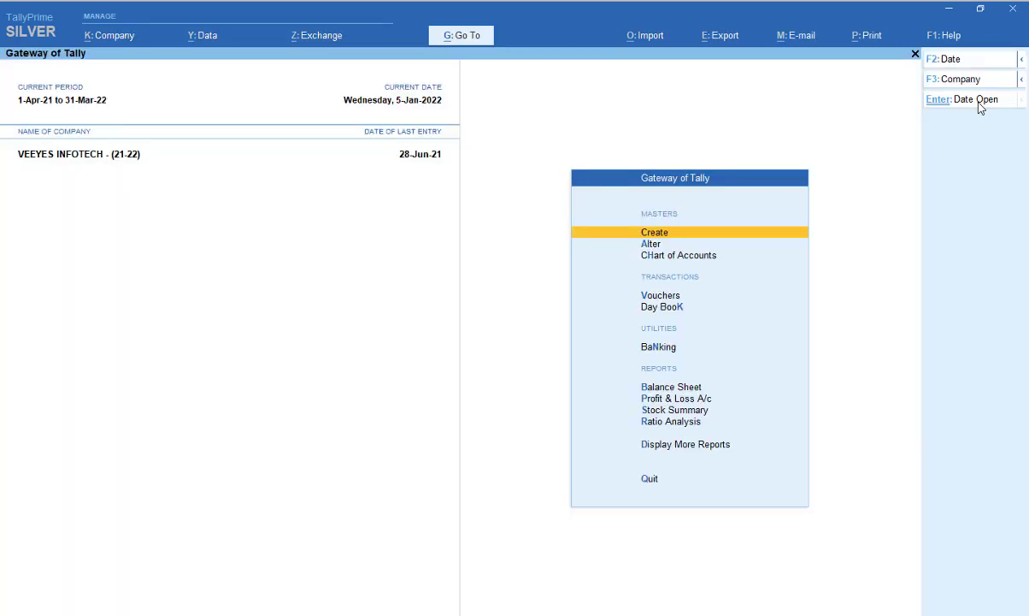
- From June in the Purchase Register, open the first HEERA COMMUNICATIONS voucher for alteration to test the back-dated entry block
key("d")
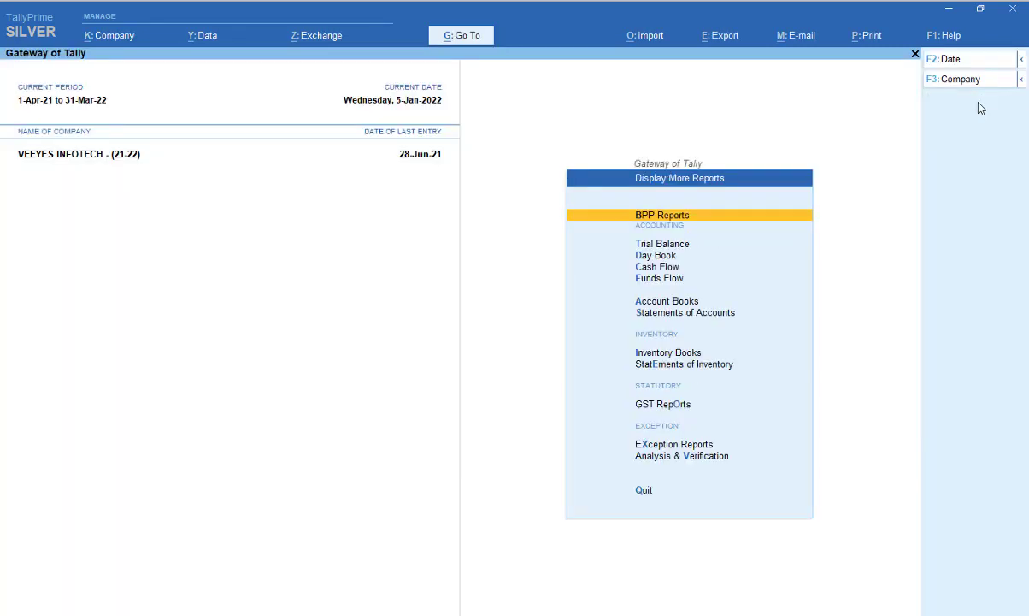
key("a")
key("u")
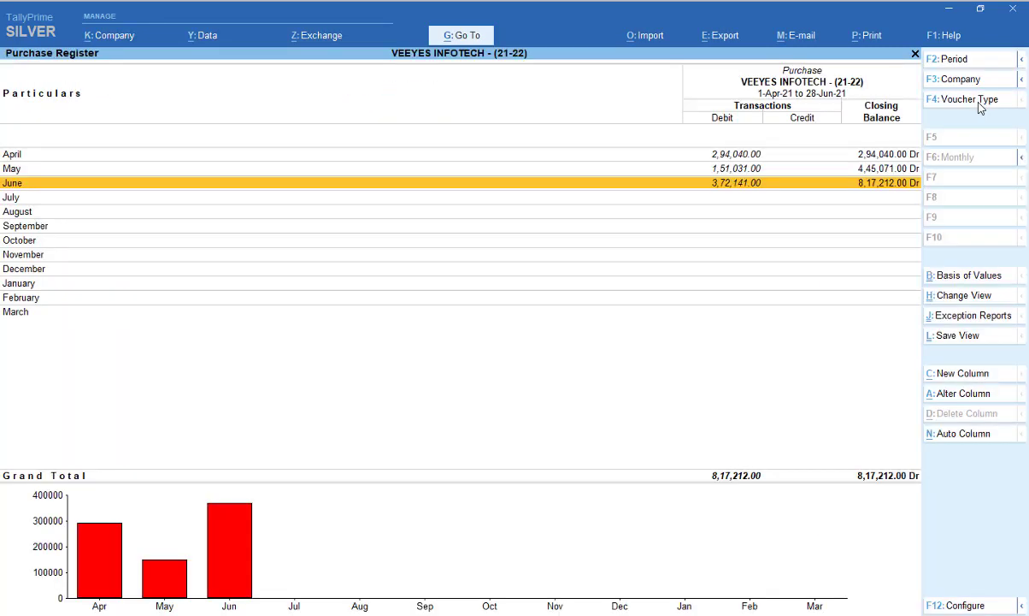
key("Up")
key("Down")
key("Return")
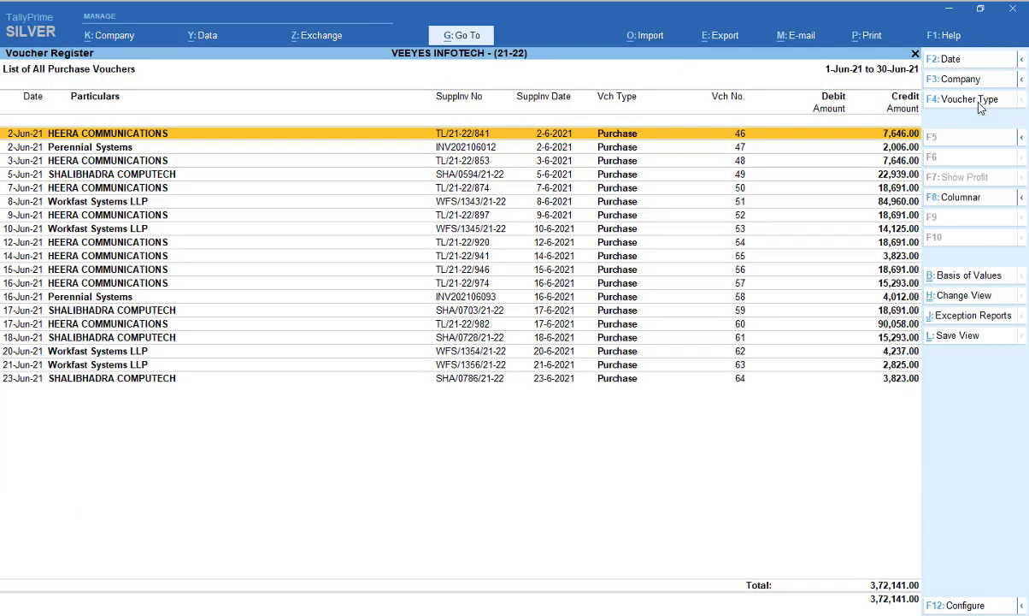
key("Return")
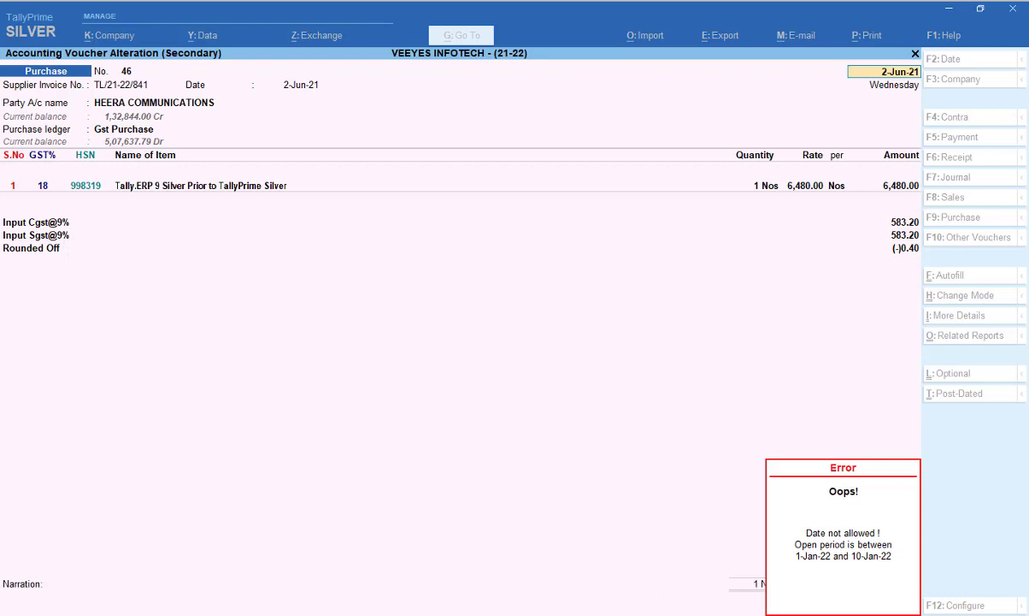
- Switch to Microsoft Office Picture Manager to view the Veeyes TSS feature list image
mouse_move(649, 614)
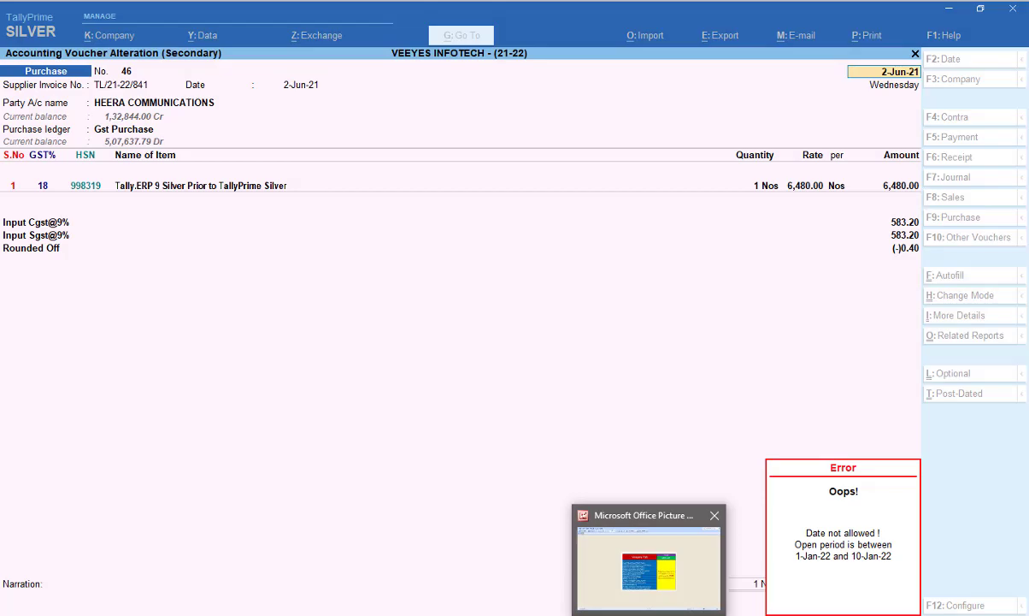
left_click(648, 613)
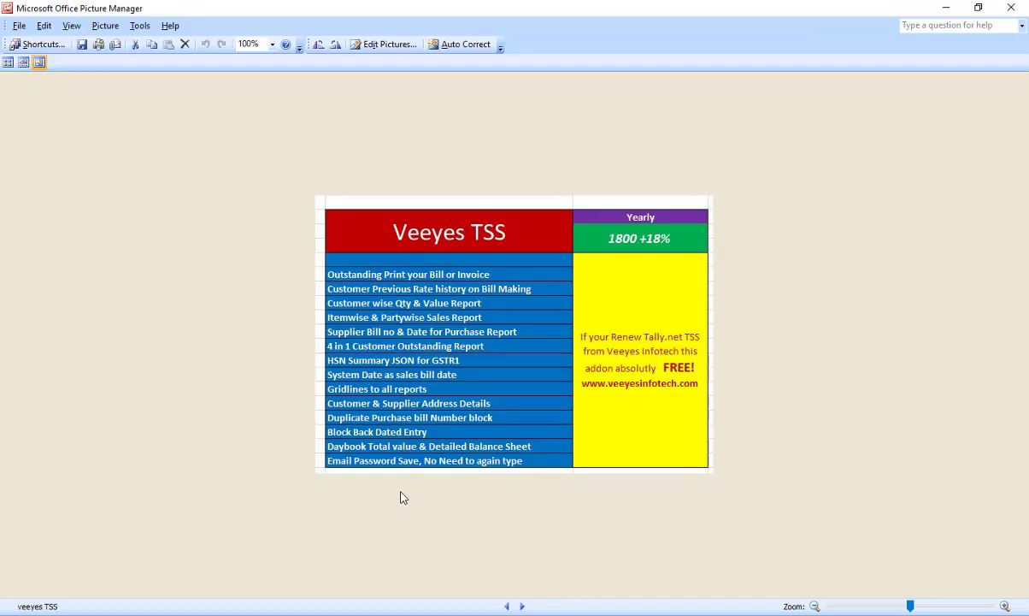